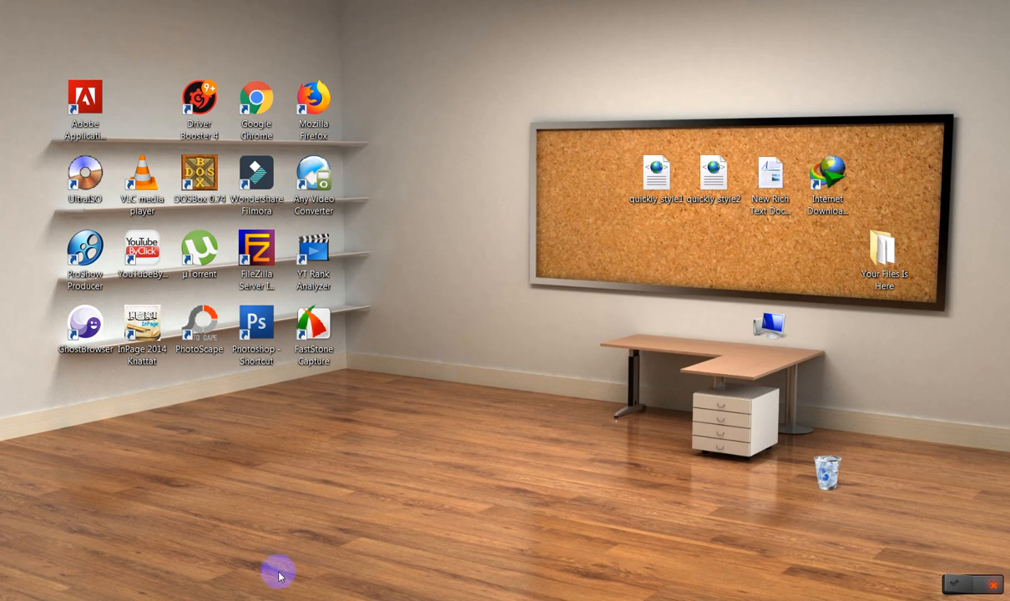
Restore Chrome from the taskbar and switch to the blog's Blogger Basic settings tab.
mouse_move(179, 595)
left_click(237, 564)
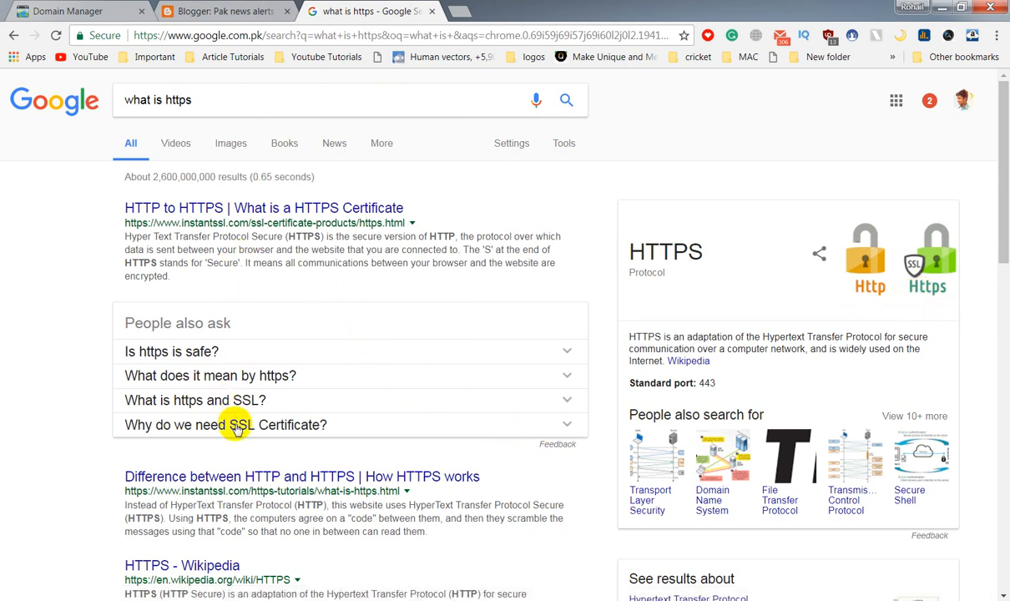
left_click(241, 10)
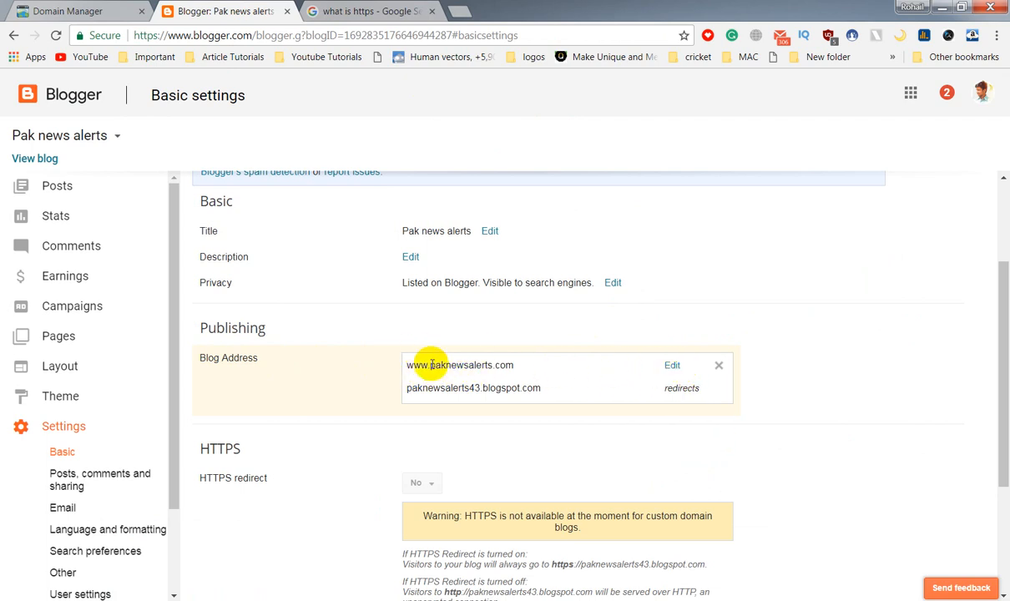
left_click(672, 365)
scroll(451, 409, "down", 2)
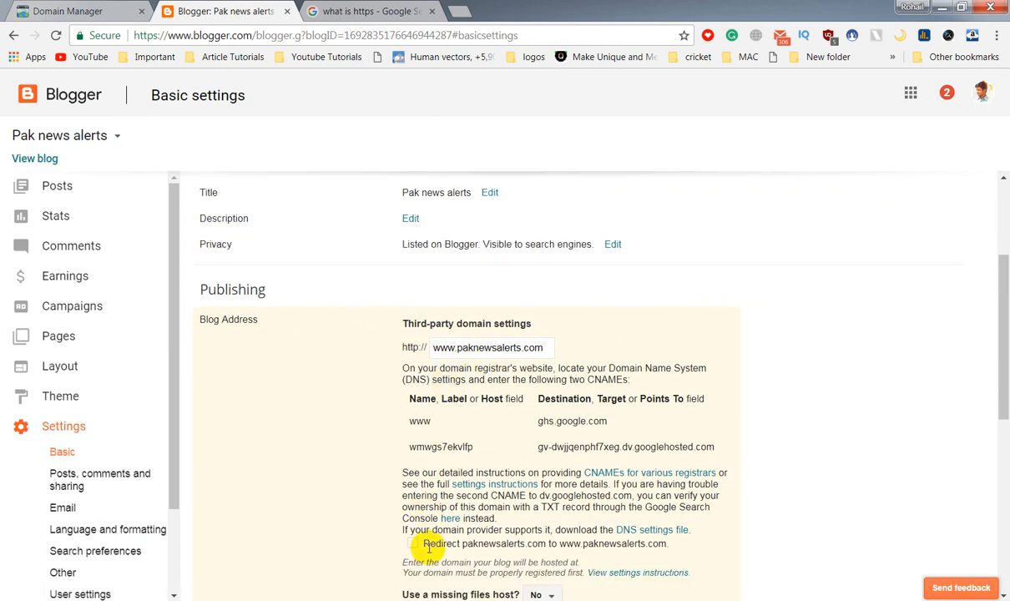
left_click(413, 430)
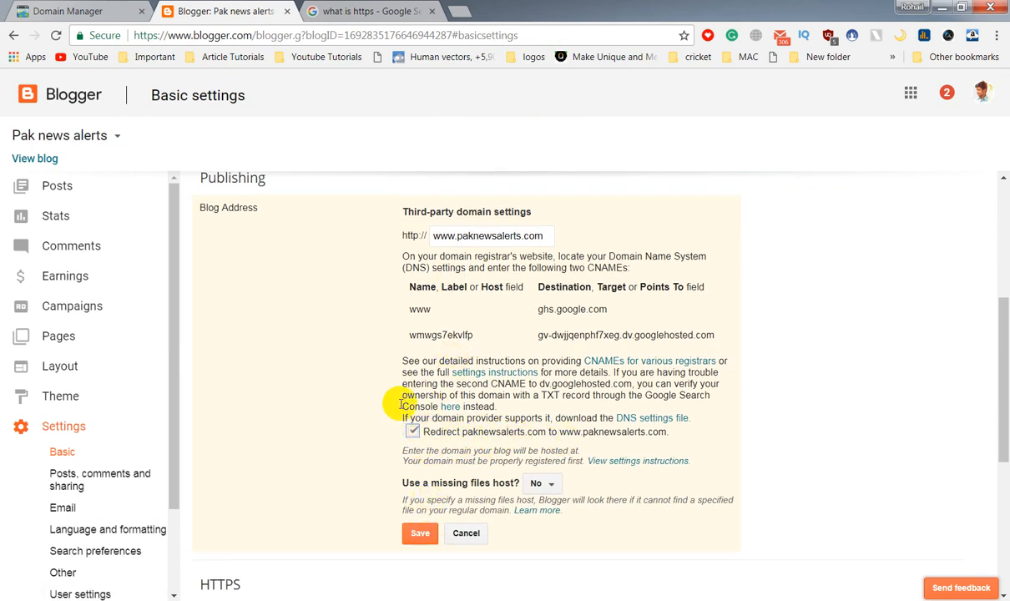
left_click_drag(568, 431, 672, 432)
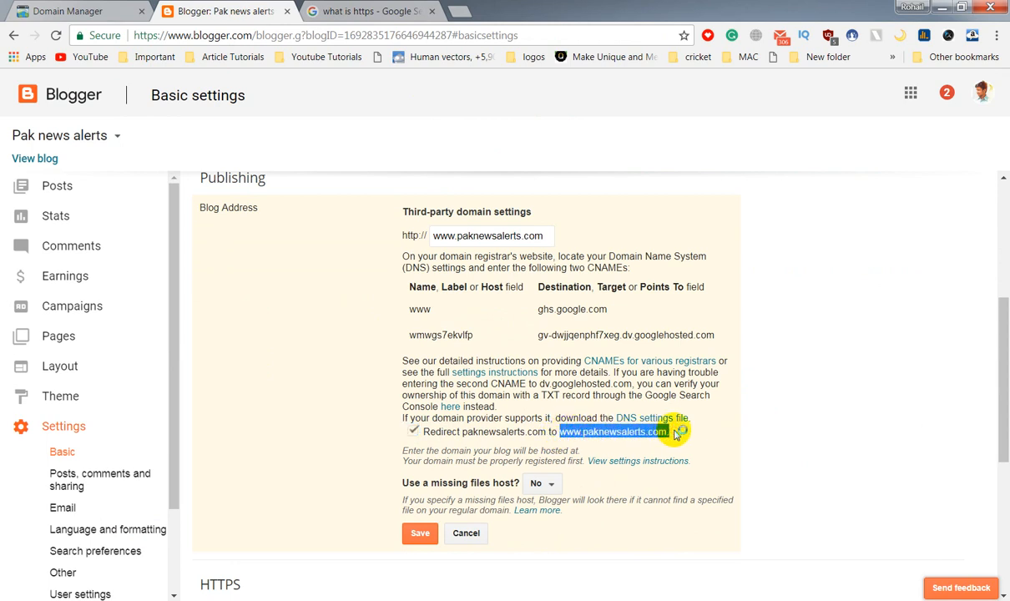
left_click(475, 434)
left_click_drag(463, 432, 514, 433)
left_click(422, 431)
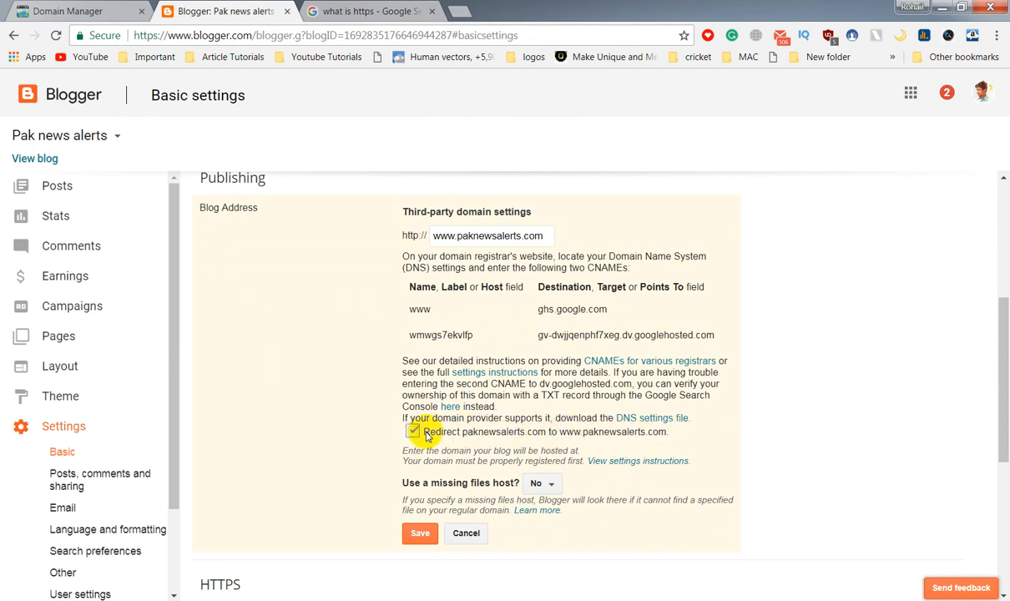
left_click(421, 534)
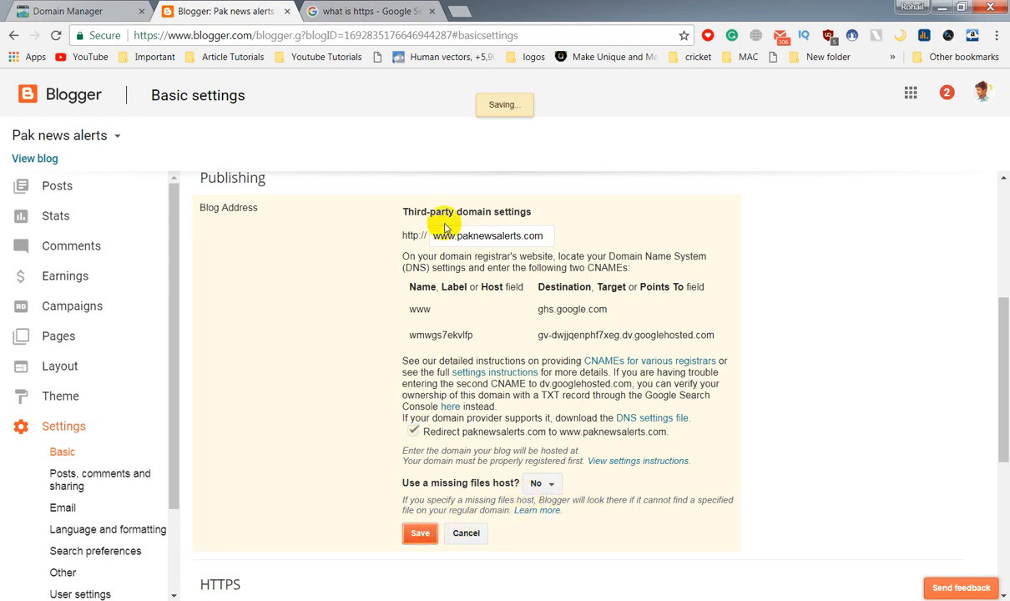
left_click(37, 159)
left_click(302, 10)
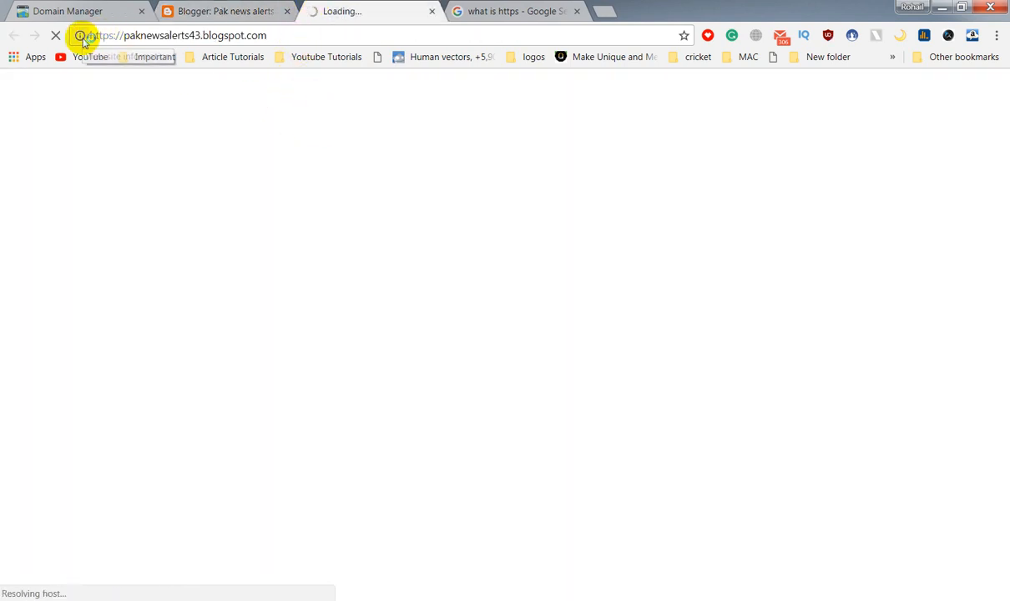
left_click(80, 36)
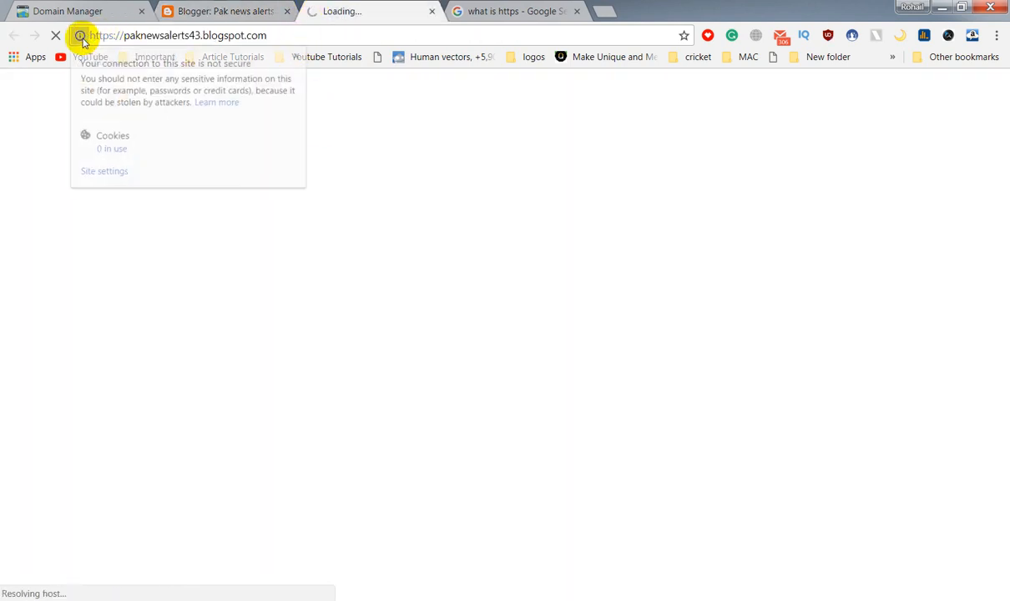
left_click(127, 34)
left_click(137, 37)
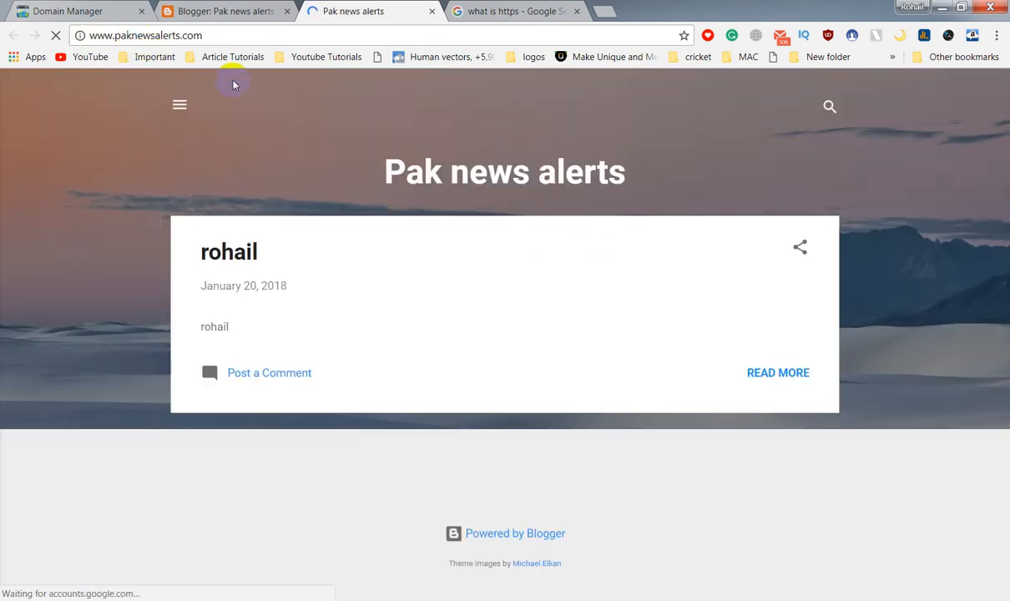
left_click(431, 11)
left_click(370, 12)
Search Google for 'cloudfare' and open the official Cloudflare website.
left_click(378, 34)
triple_click(240, 97)
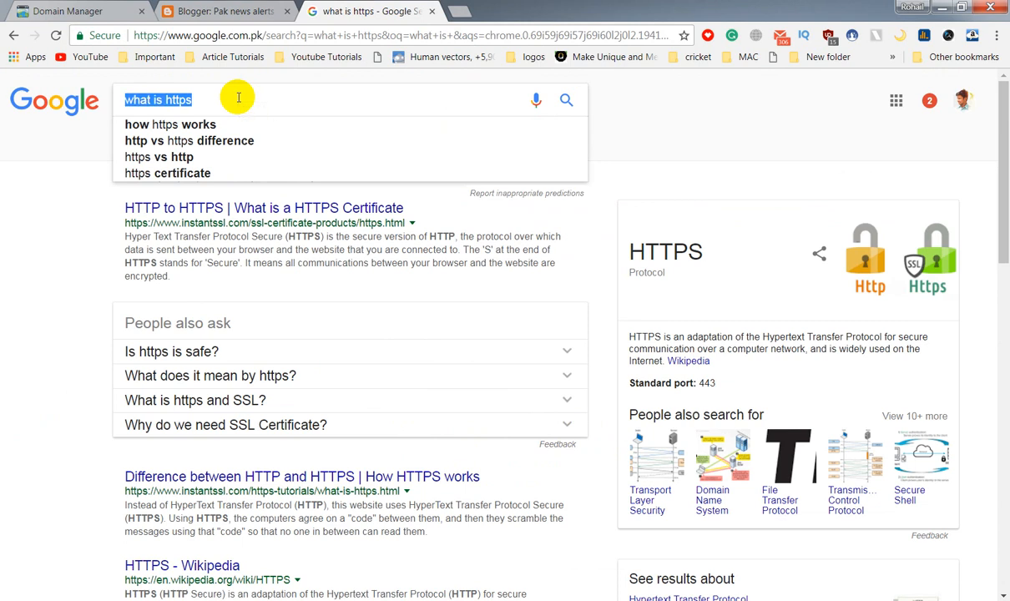
type("cloudfare")
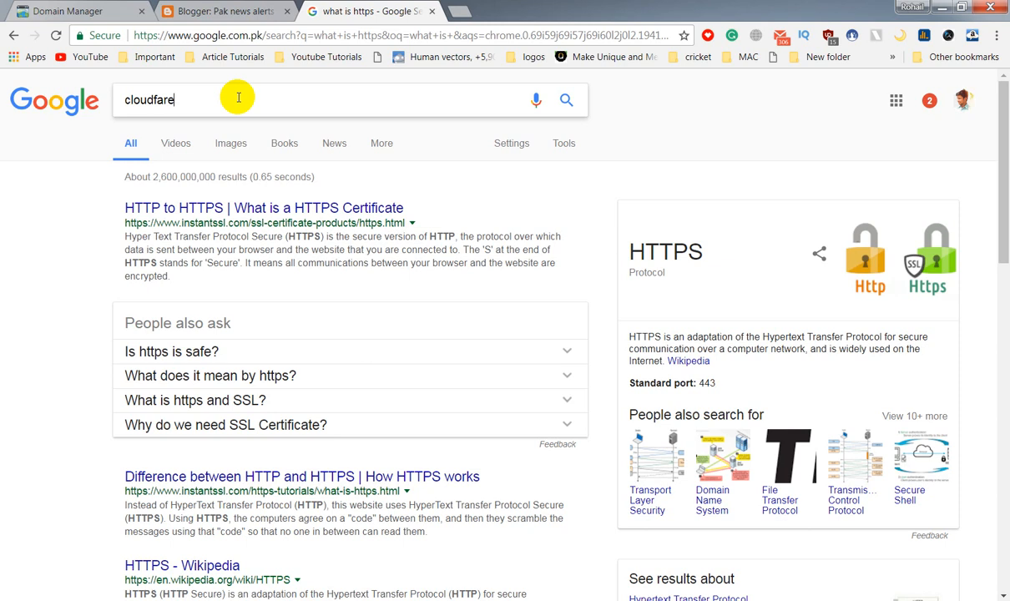
key("Return")
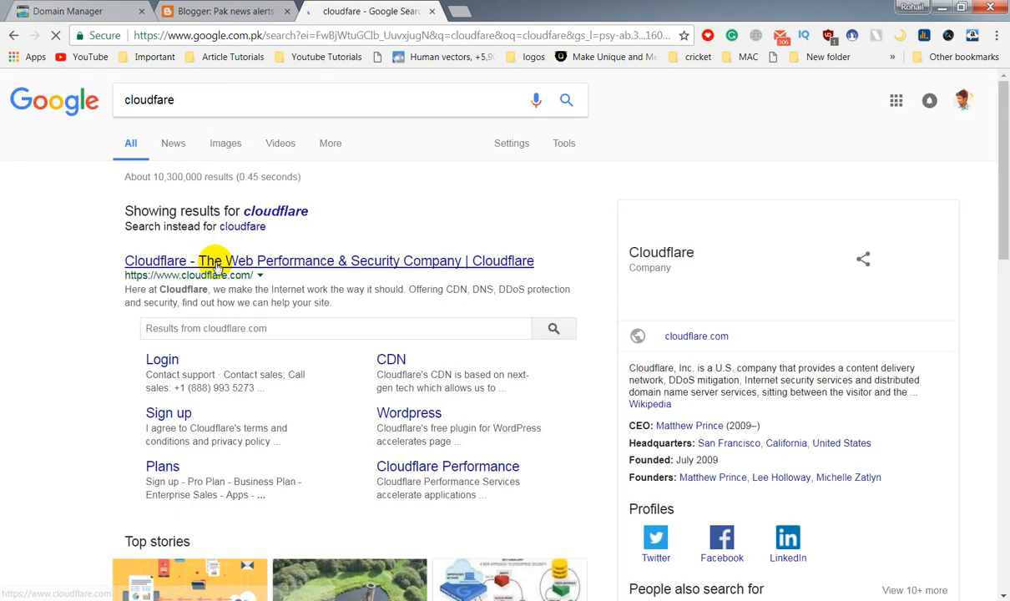
left_click(215, 264)
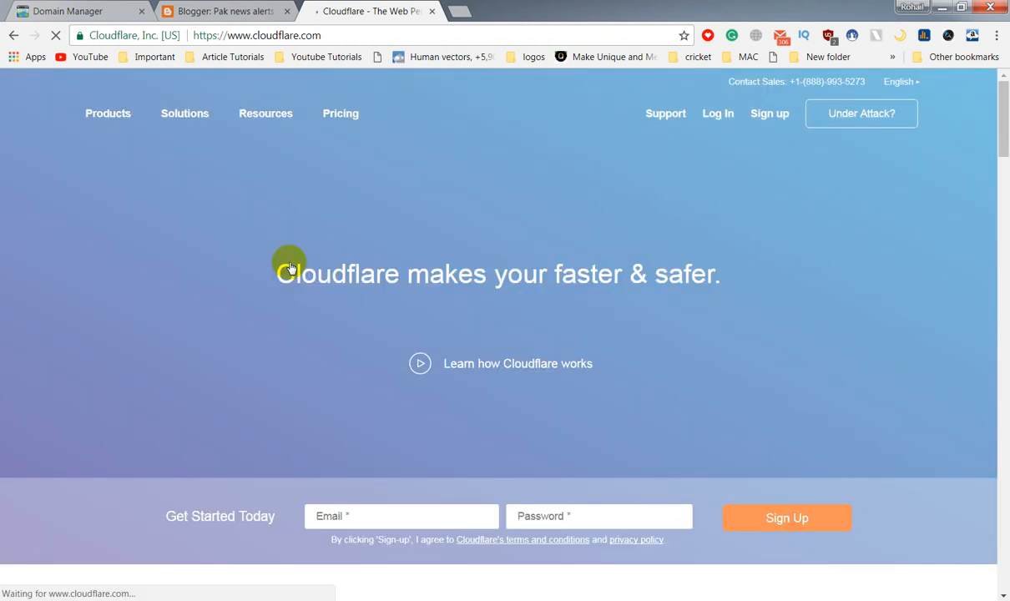
Sign up for Cloudflare with the user's e-mail address and a password, accepting the terms.
left_click(771, 115)
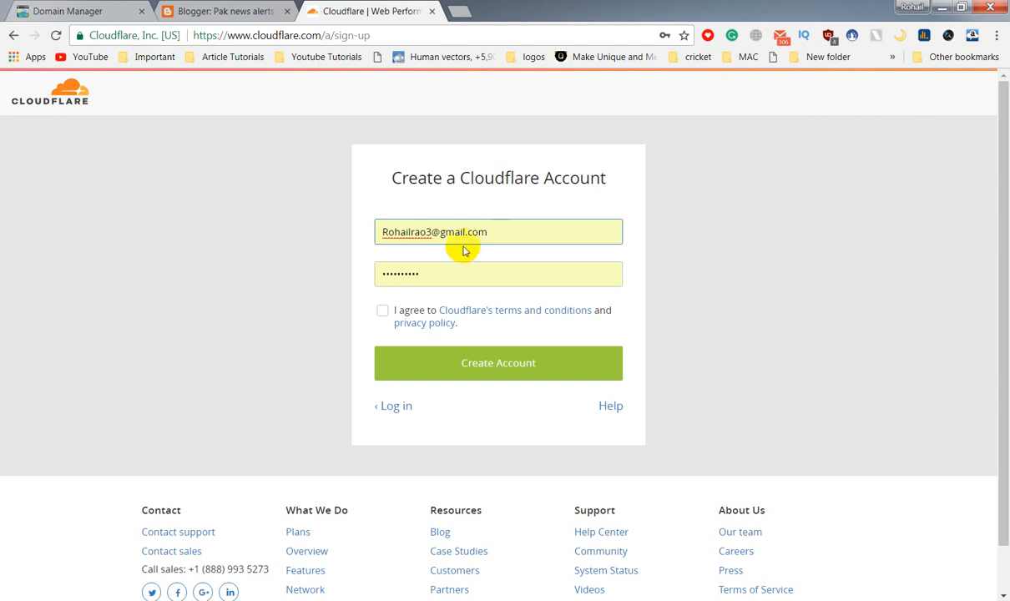
left_click(361, 236)
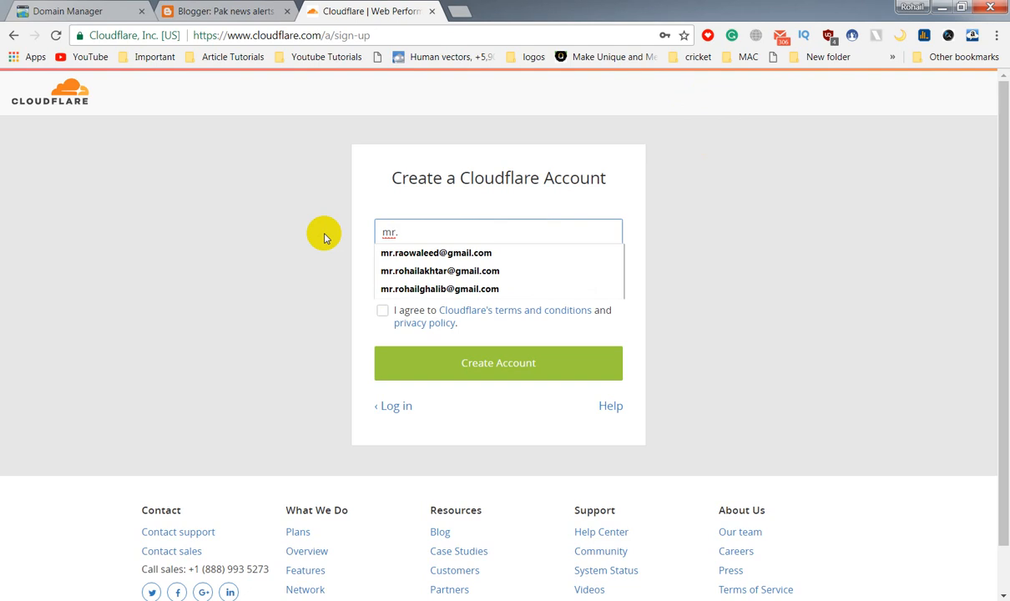
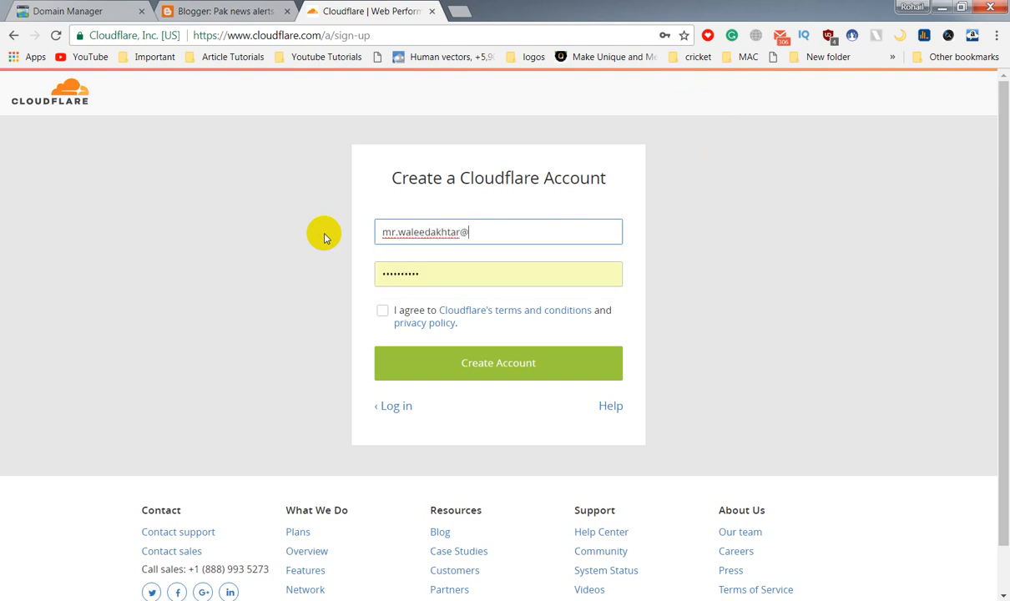
key("Tab")
type("••")
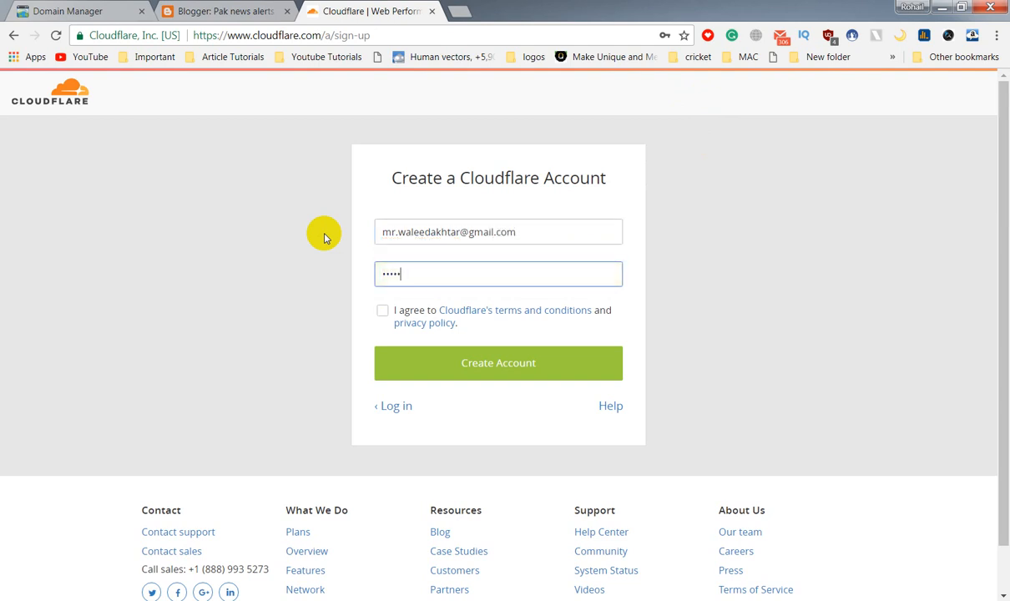
left_click(382, 311)
left_click(470, 375)
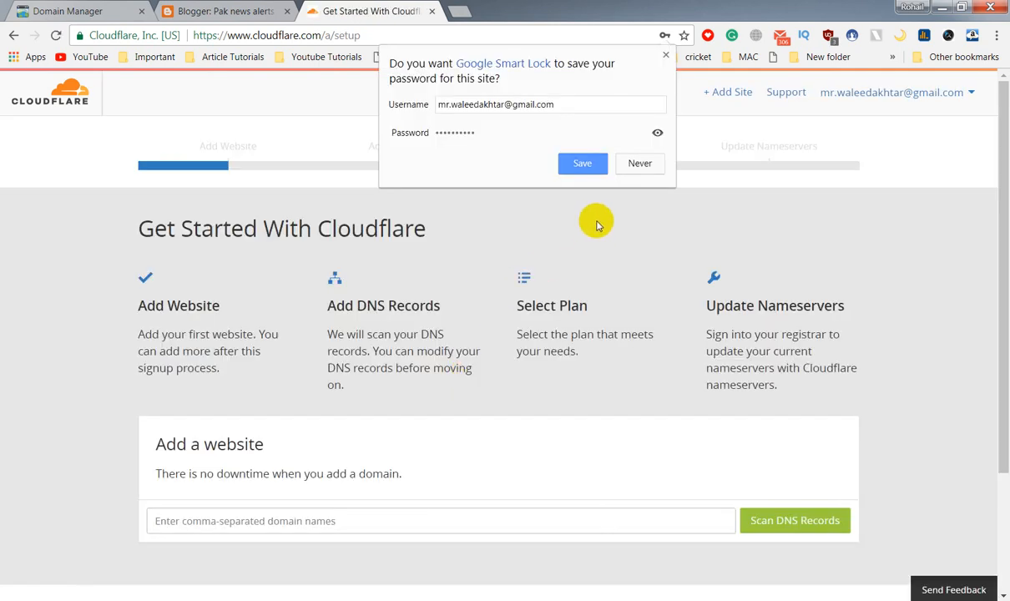
Save the Cloudflare password and copy the blog's web address from a newly opened blog tab.
left_click(584, 164)
left_click(207, 10)
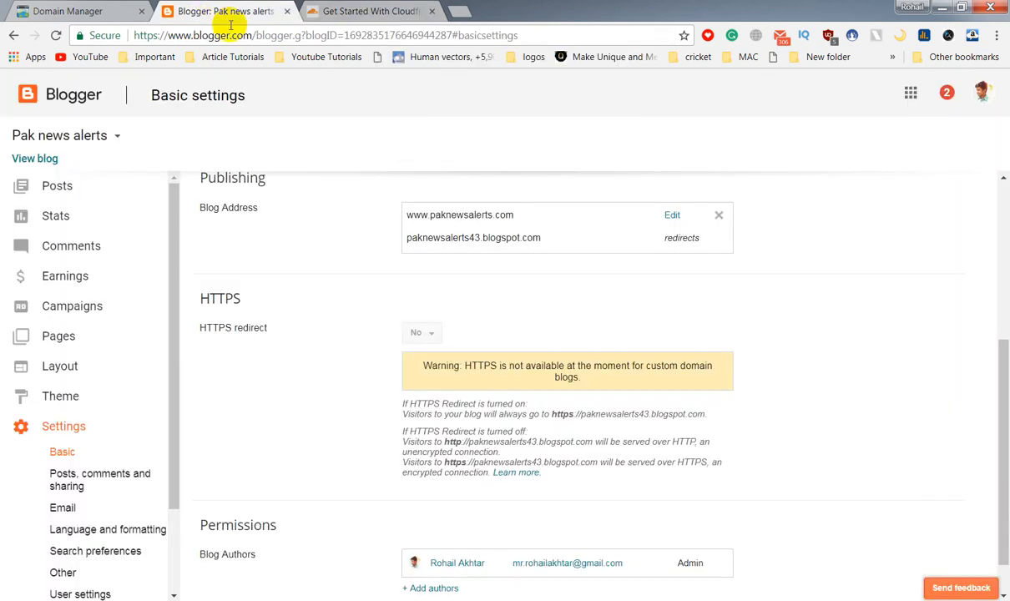
left_click(21, 158)
left_click(315, 11)
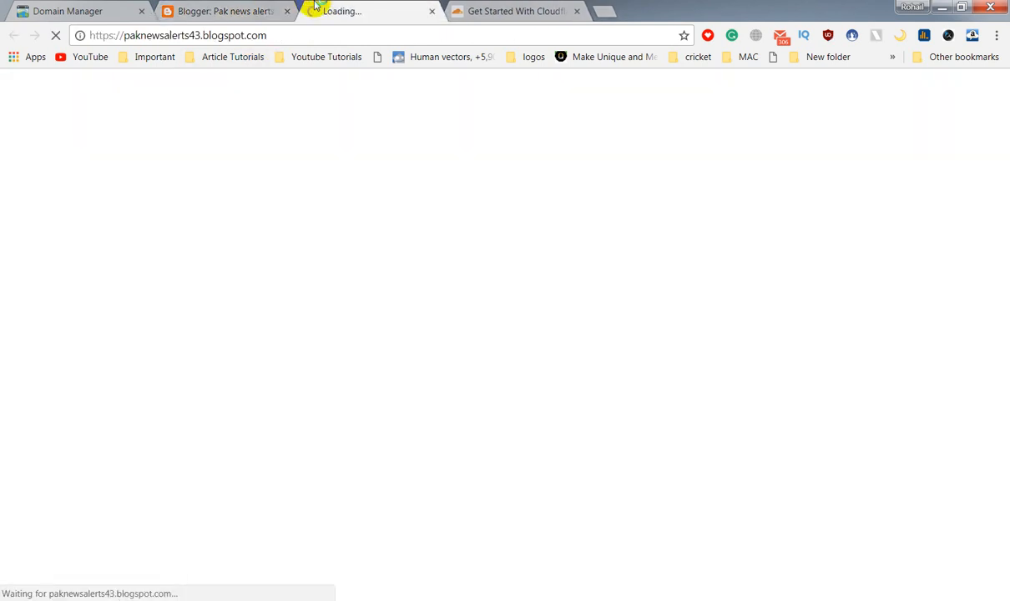
left_click(245, 39)
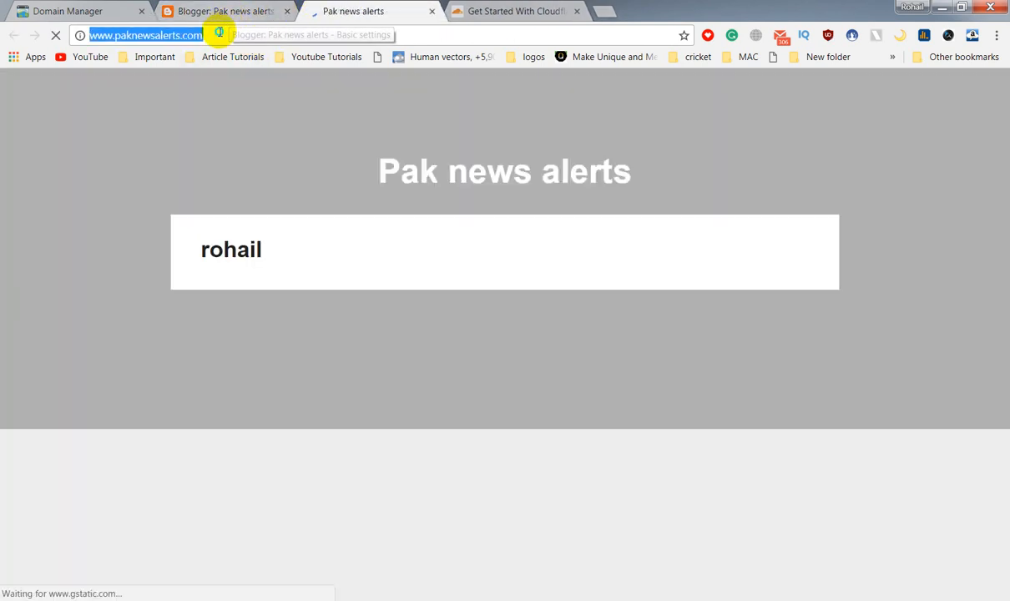
right_click(219, 34)
left_click(275, 87)
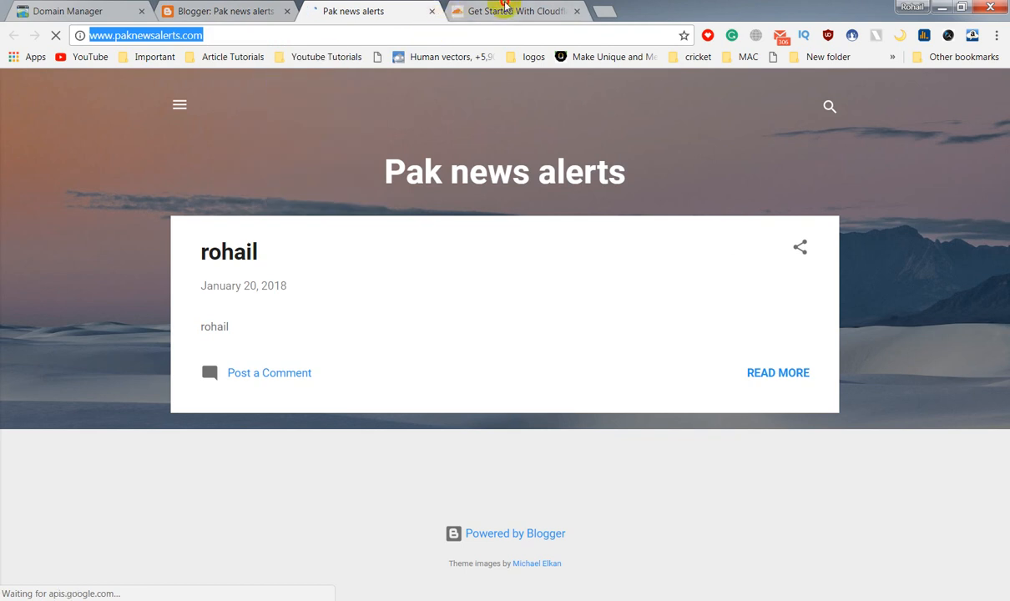
left_click(503, 10)
right_click(327, 515)
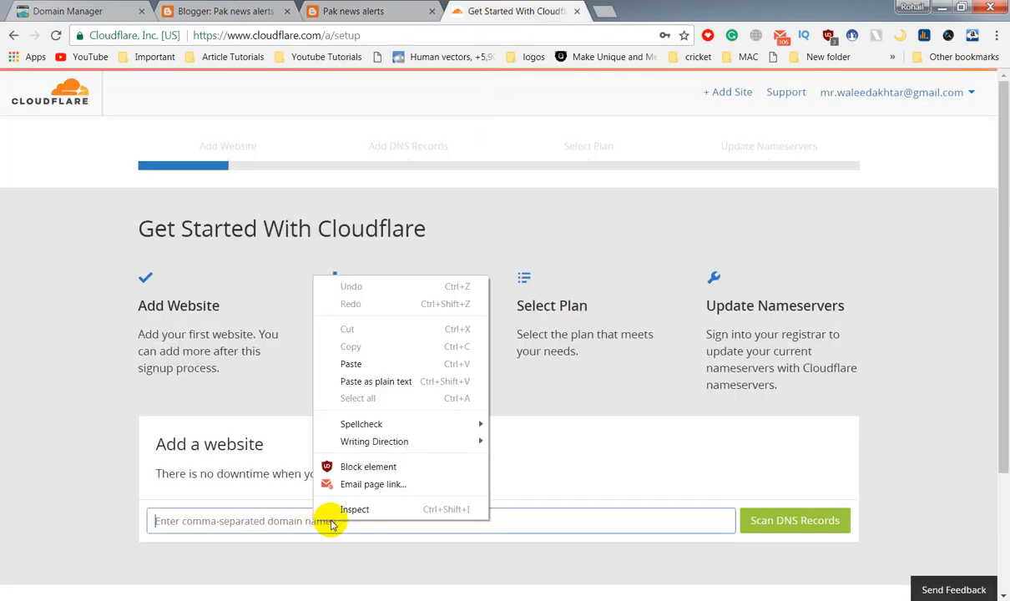
left_click(367, 383)
left_click(793, 520)
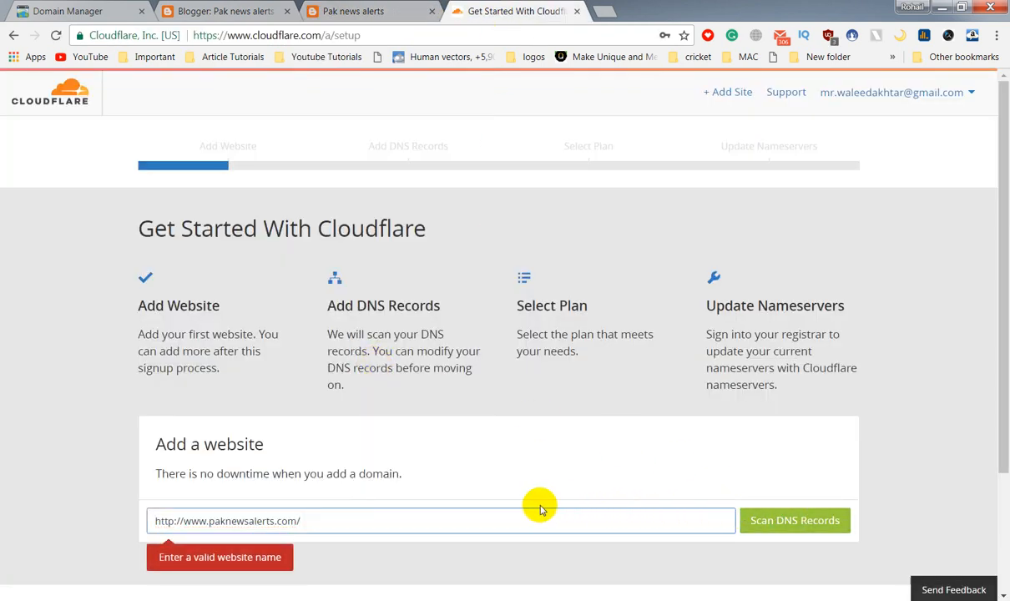
scroll(117, 507, "down", 2)
left_click_drag(155, 370, 182, 370)
key("BackSpace")
left_click(294, 378)
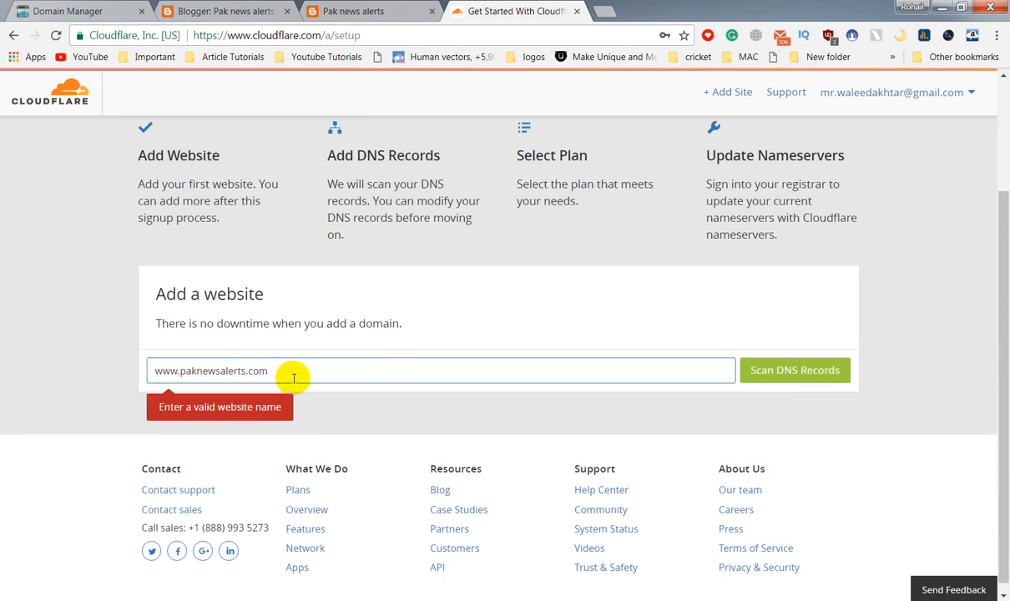
left_click(833, 370)
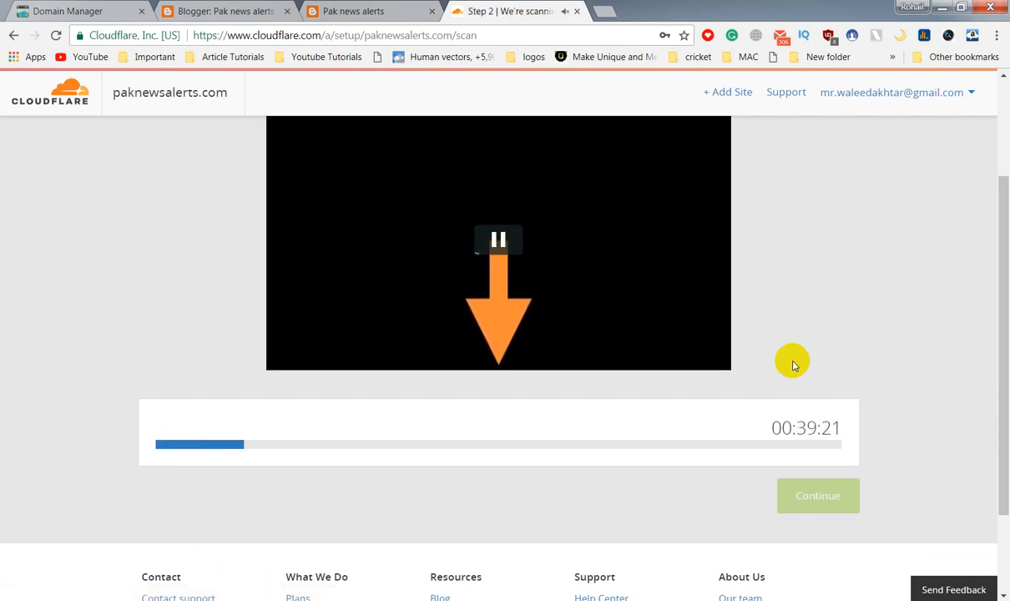
Let the DNS scan finish, accept the four A and two CNAME records, and continue.
left_click(480, 239)
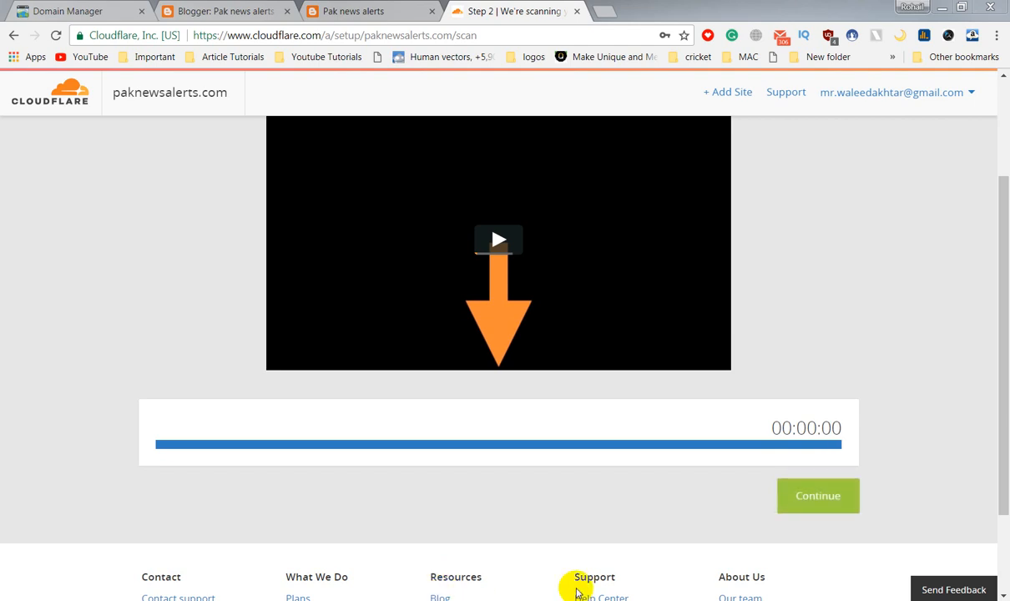
left_click(821, 495)
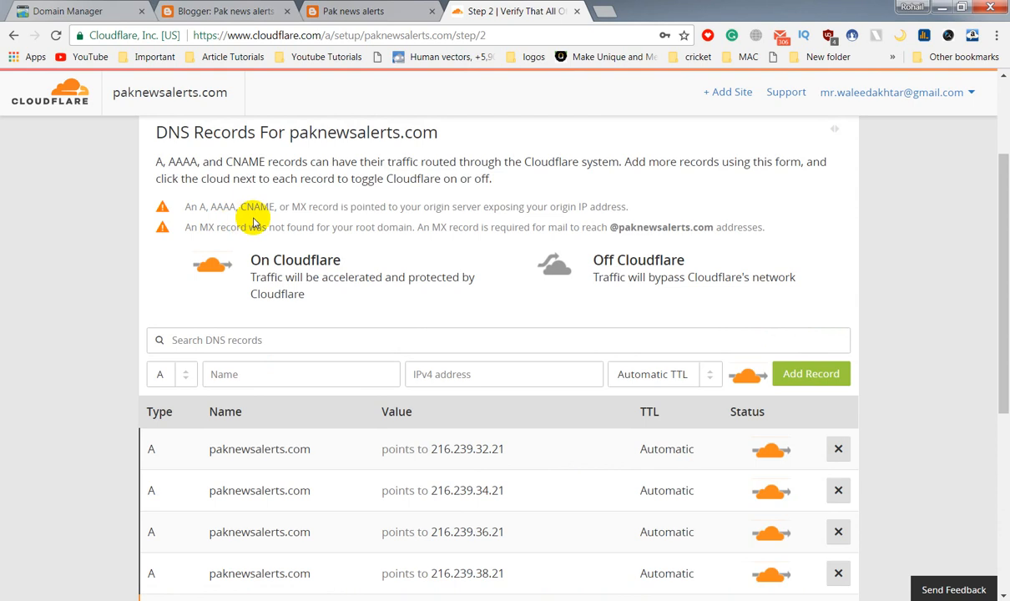
scroll(332, 300, "down", 3)
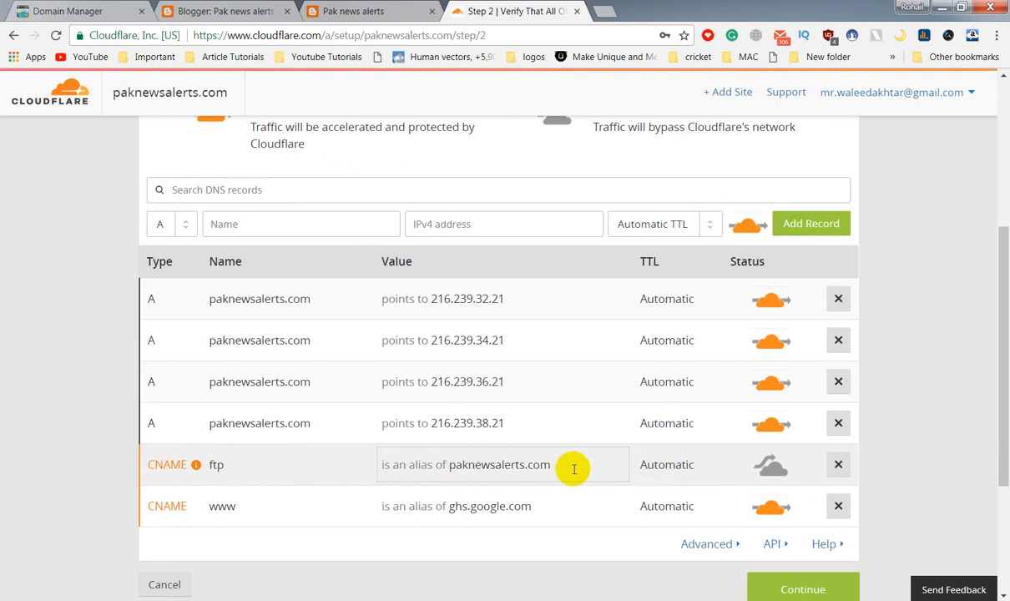
left_click(803, 592)
scroll(622, 551, "up", 1)
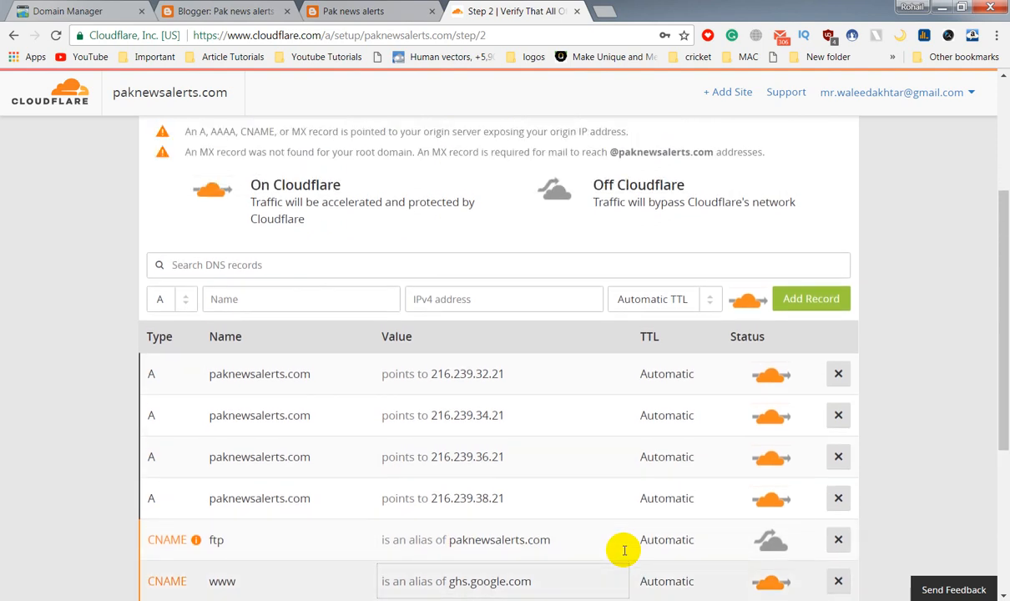
scroll(669, 555, "down", 4)
left_click(779, 446)
left_click(782, 442)
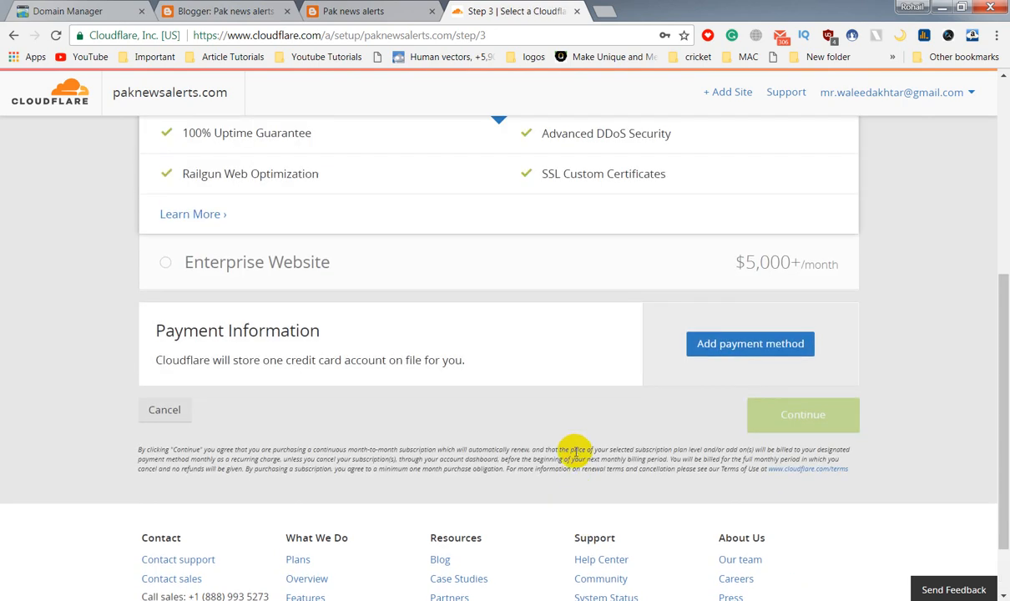
Select the Free Website plan and continue to the Change Your Nameservers step.
scroll(574, 459, "up", 5)
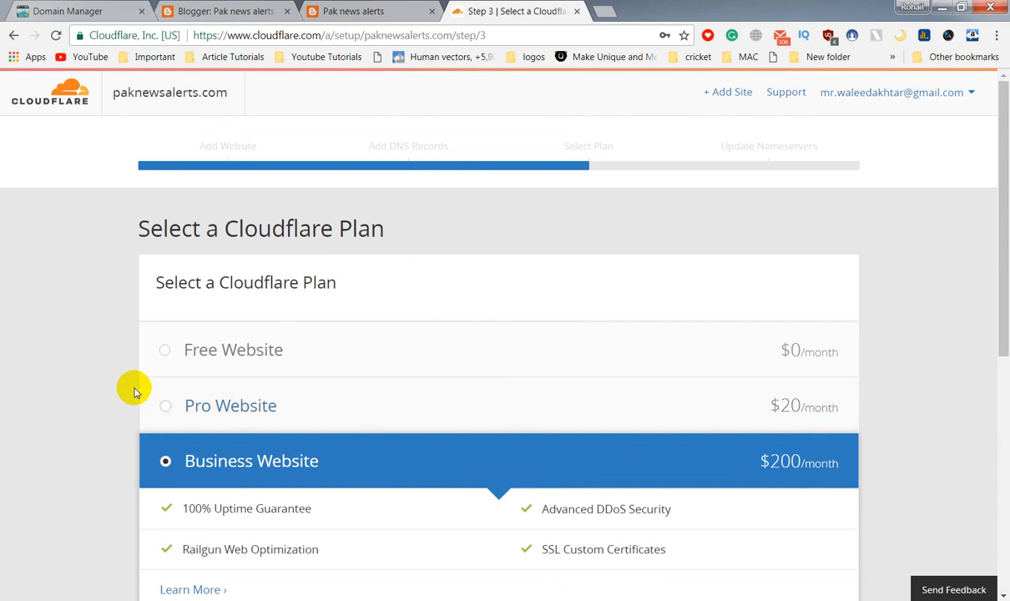
left_click(190, 350)
scroll(467, 485, "down", 1)
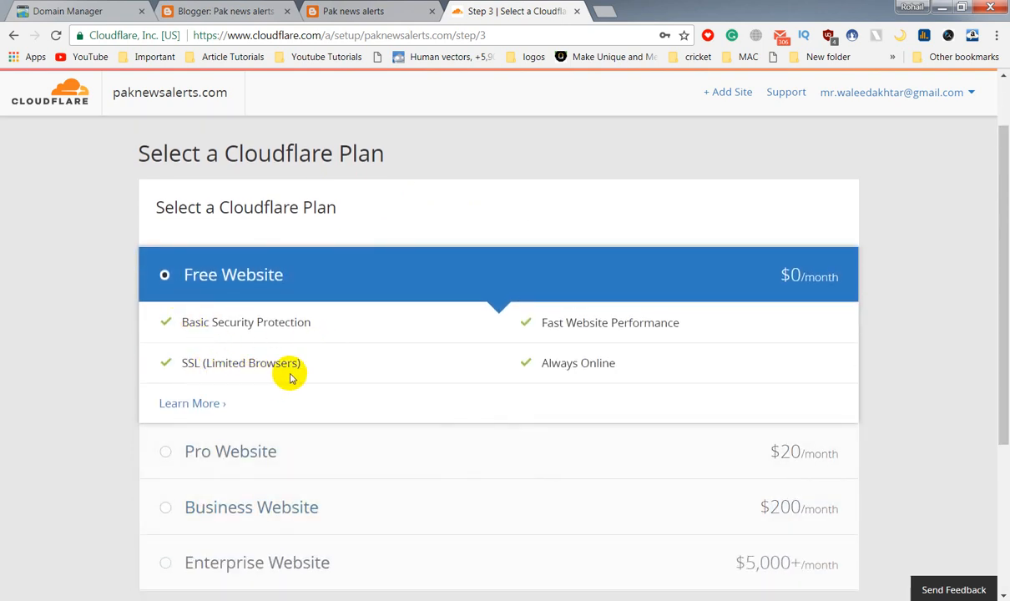
scroll(260, 469, "down", 2)
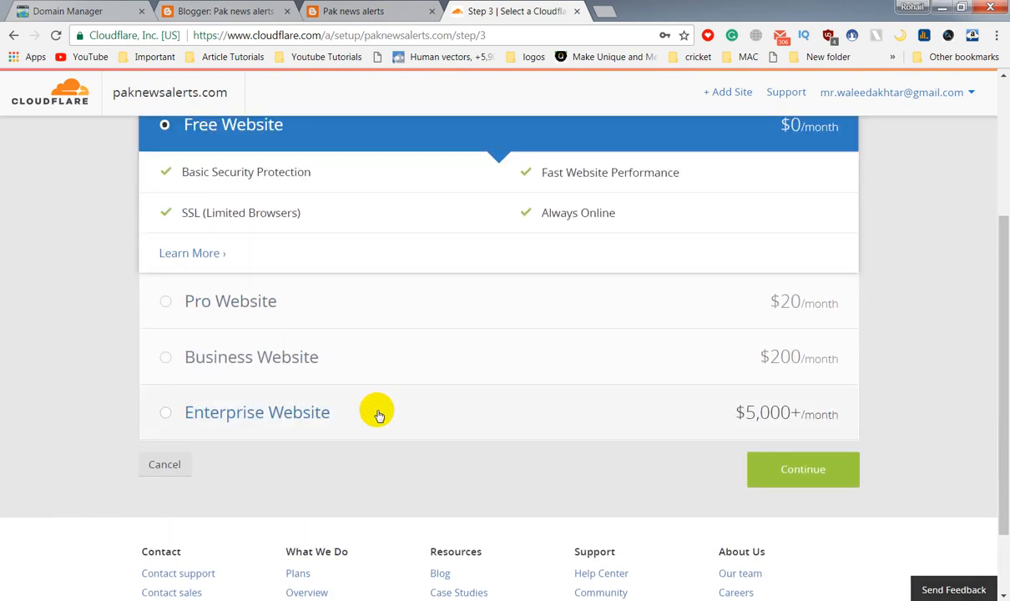
scroll(380, 417, "up", 2)
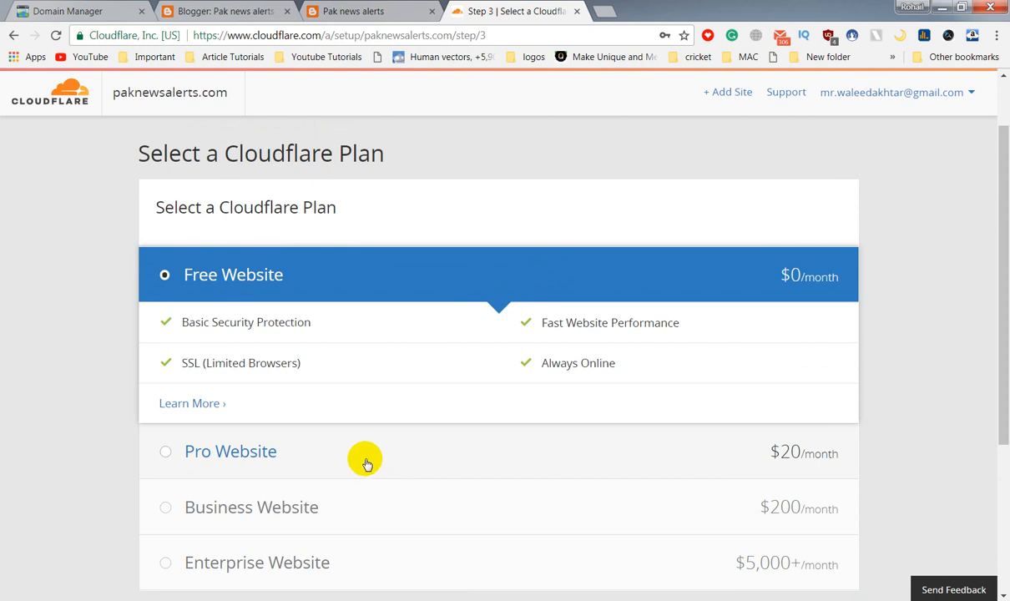
scroll(365, 463, "down", 1)
left_click(814, 549)
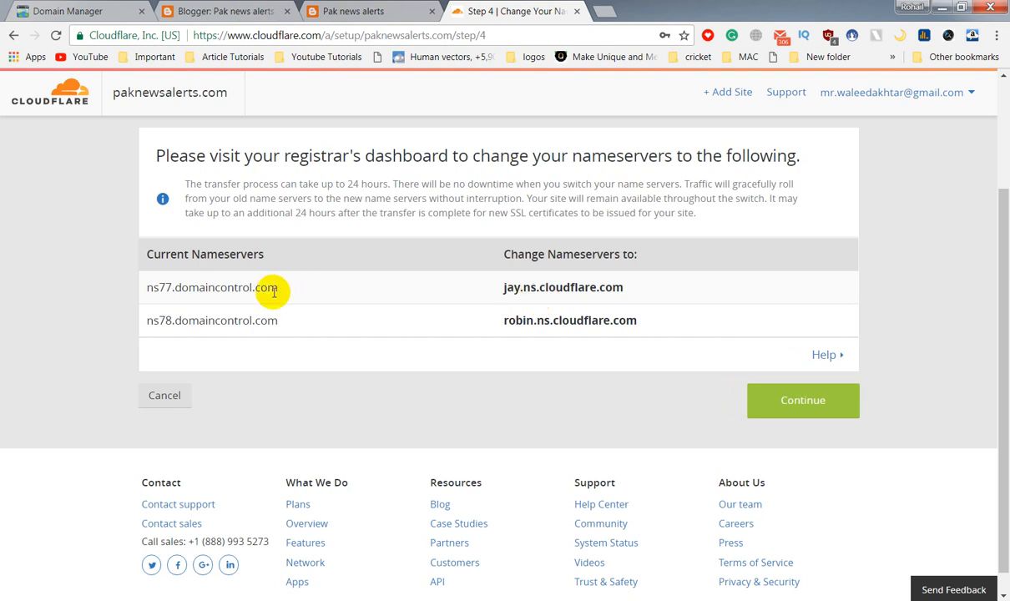
Open Manage DNS for paknewsalerts.com in GoDaddy's Domain Manager and scroll to its nameservers.
left_click(52, 12)
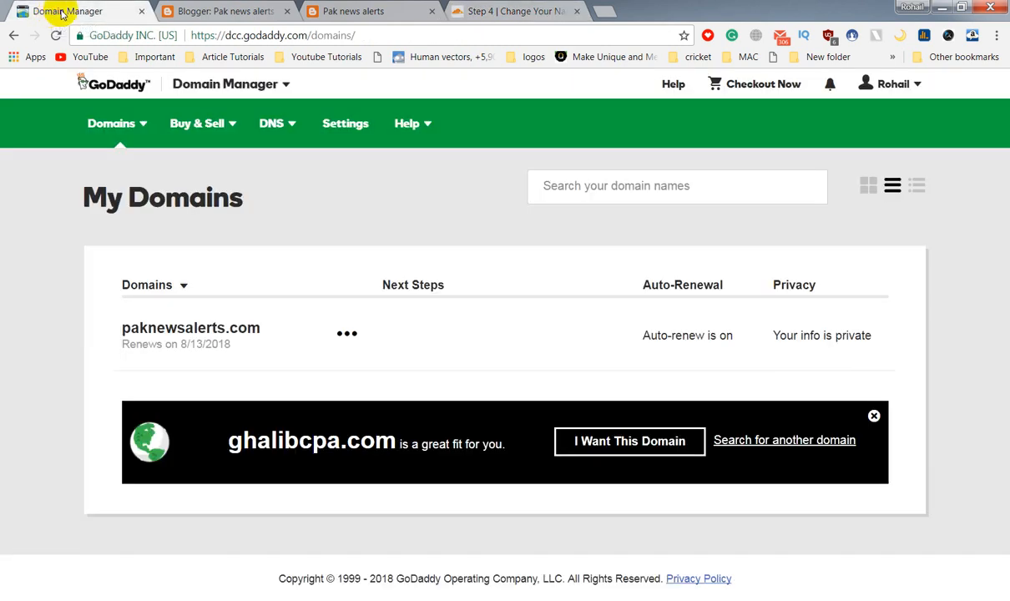
left_click(344, 123)
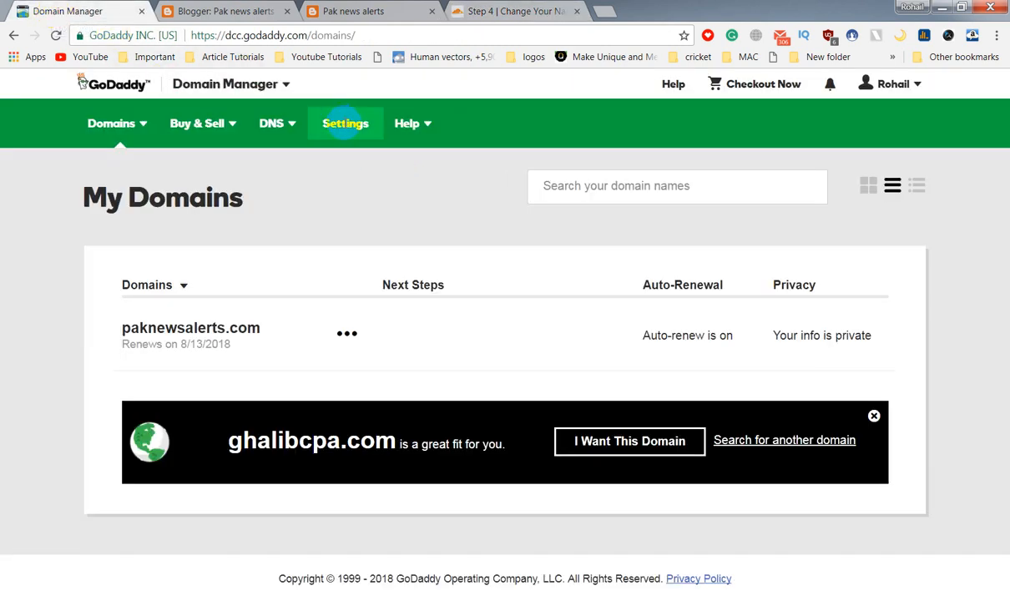
left_click(346, 333)
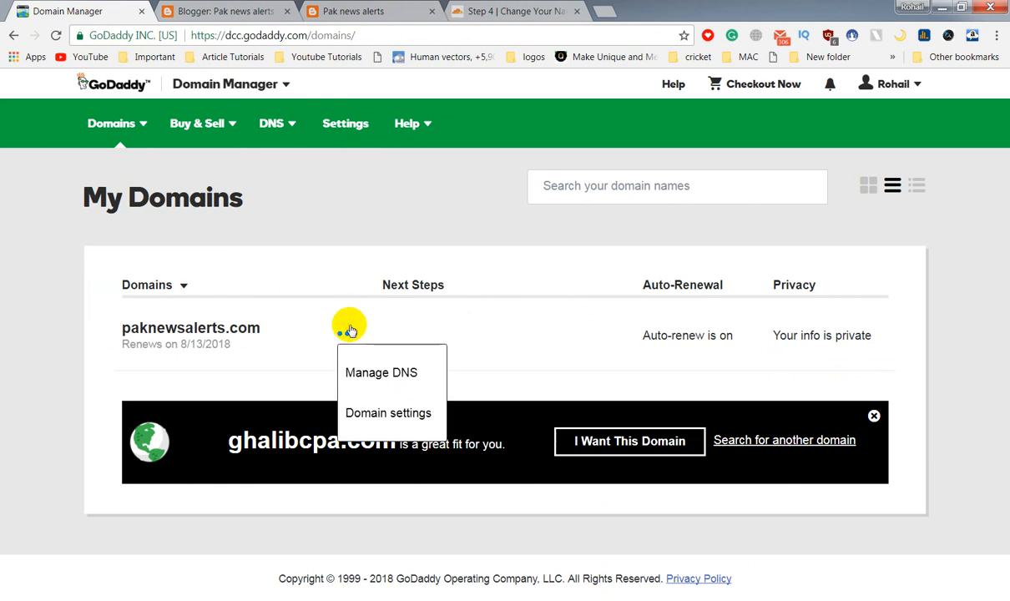
left_click(373, 381)
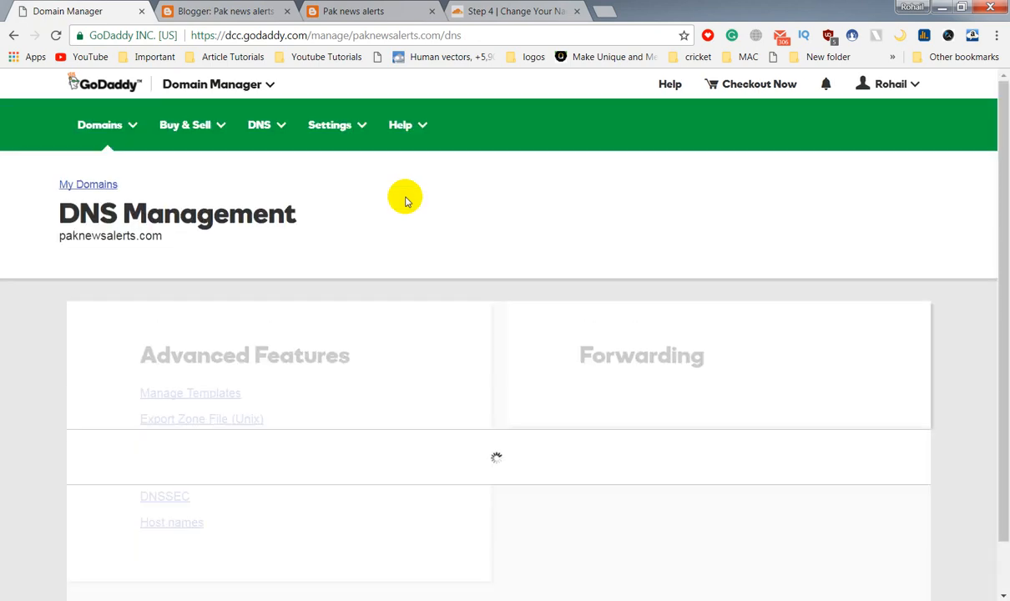
scroll(362, 332, "down", 5)
scroll(362, 331, "down", 1)
scroll(362, 330, "up", 3)
scroll(362, 329, "down", 5)
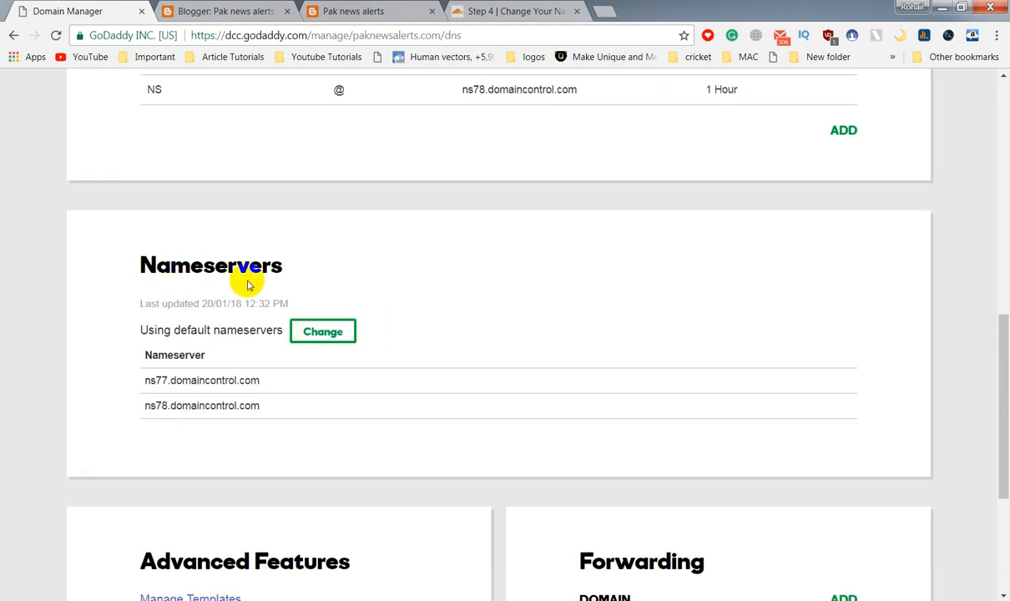
Switch GoDaddy to custom nameservers and enter jay.ns.cloudflare.com as the first one.
left_click(325, 332)
left_click(254, 357)
left_click(229, 397)
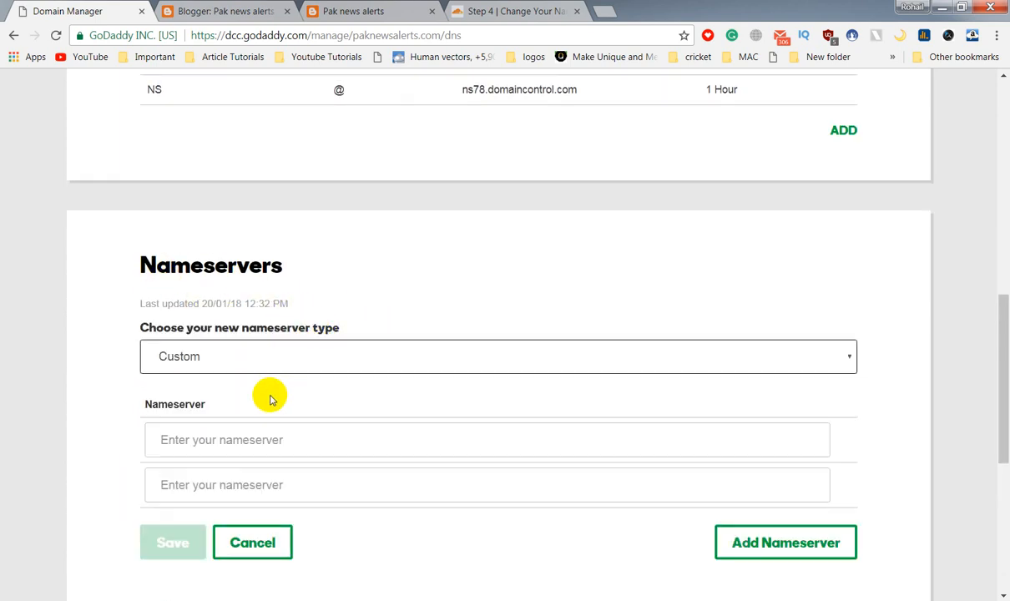
left_click(495, 9)
left_click_drag(627, 284, 495, 289)
right_click(528, 289)
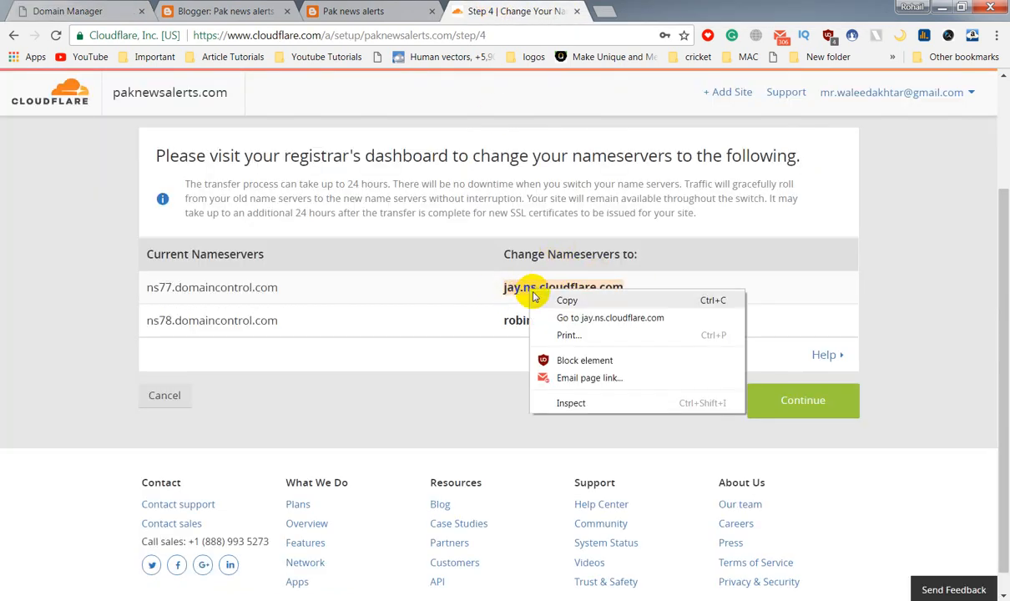
left_click(566, 299)
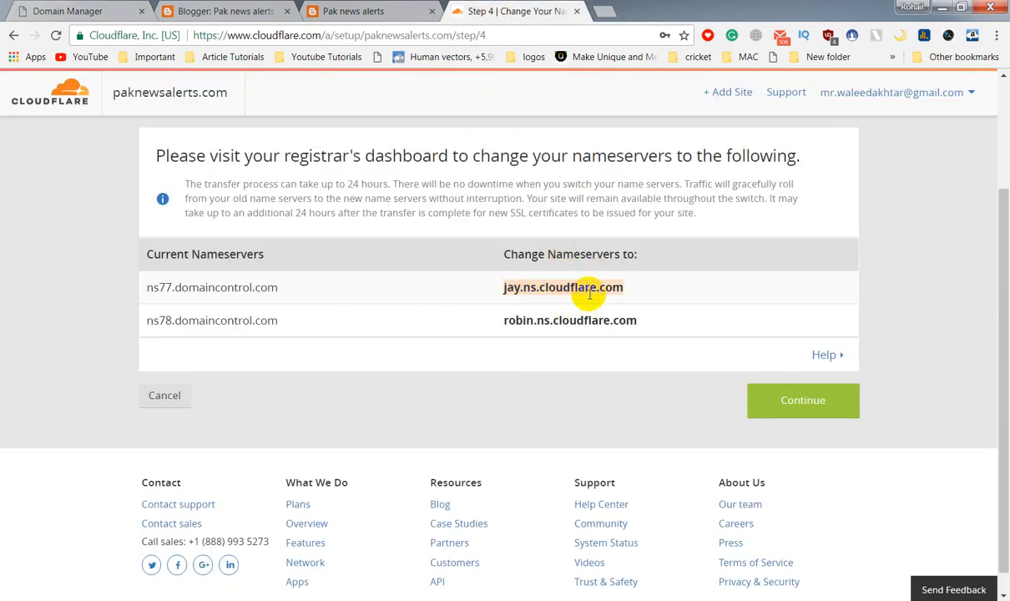
left_click(42, 7)
left_click(237, 439)
right_click(237, 438)
left_click(300, 284)
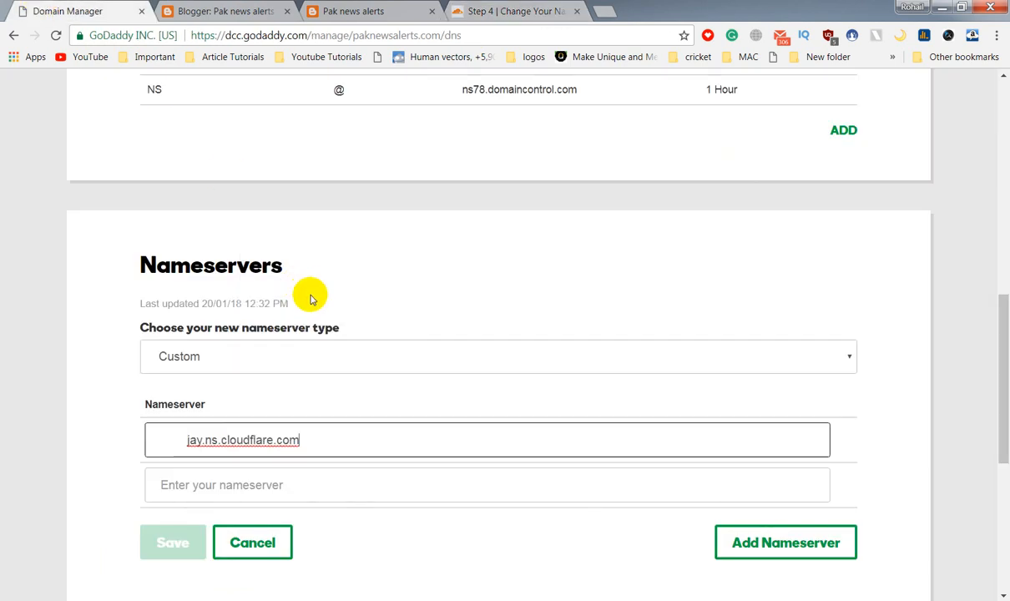
left_click_drag(187, 440, 128, 435)
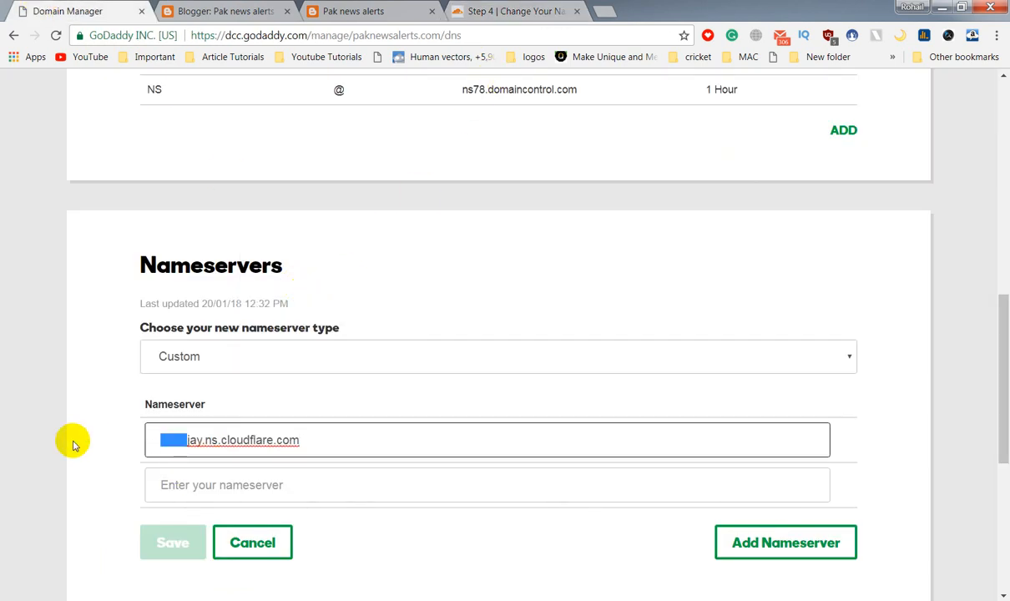
key("BackSpace")
Enter robin.ns.cloudflare.com as the second nameserver and save the custom nameservers.
left_click(505, 11)
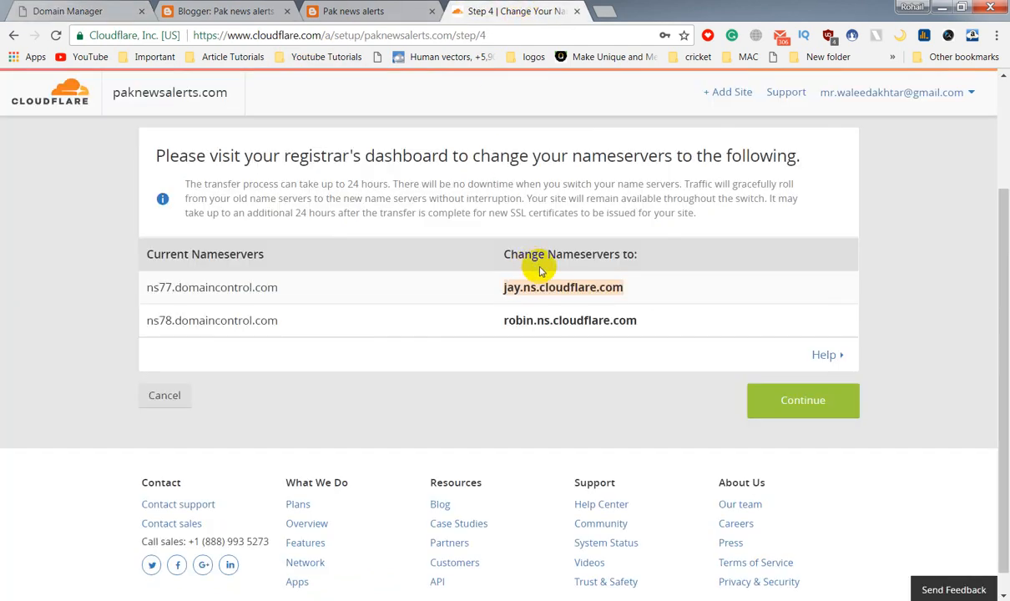
left_click_drag(639, 321, 544, 319)
right_click(505, 324)
left_click(515, 329)
left_click(117, 12)
right_click(250, 488)
left_click(276, 339)
left_click(180, 544)
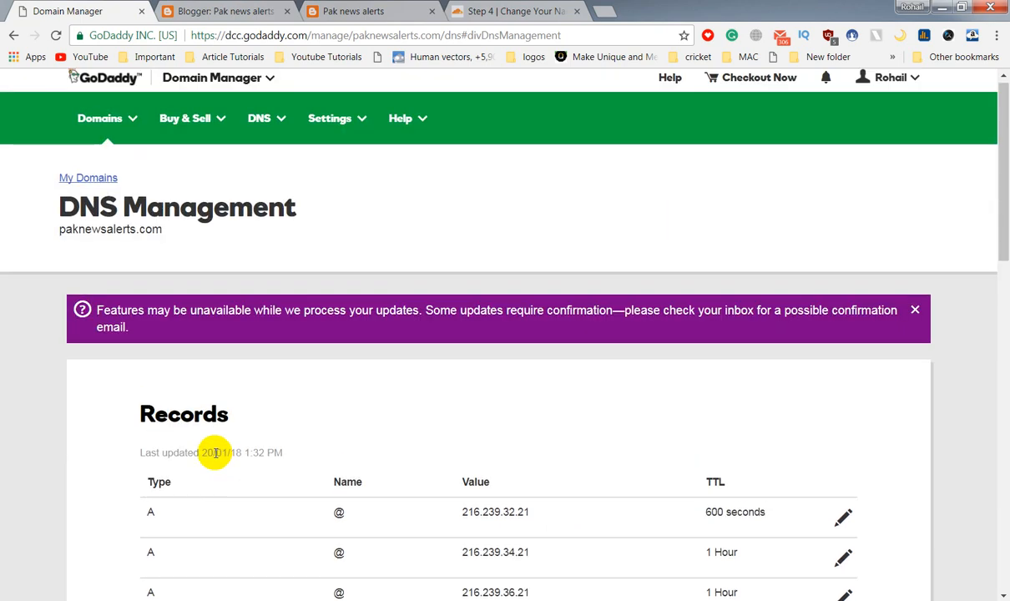
Review GoDaddy's updated DNS records, then go back to Cloudflare's Step 4 nameserver page.
scroll(459, 377, "down", 1)
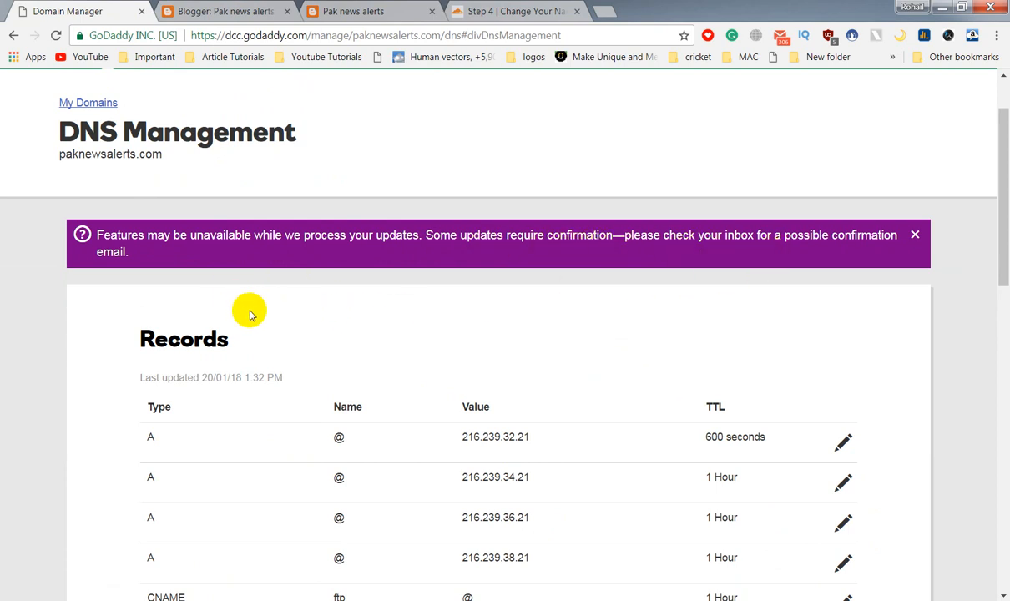
scroll(243, 311, "down", 3)
scroll(620, 361, "down", 2)
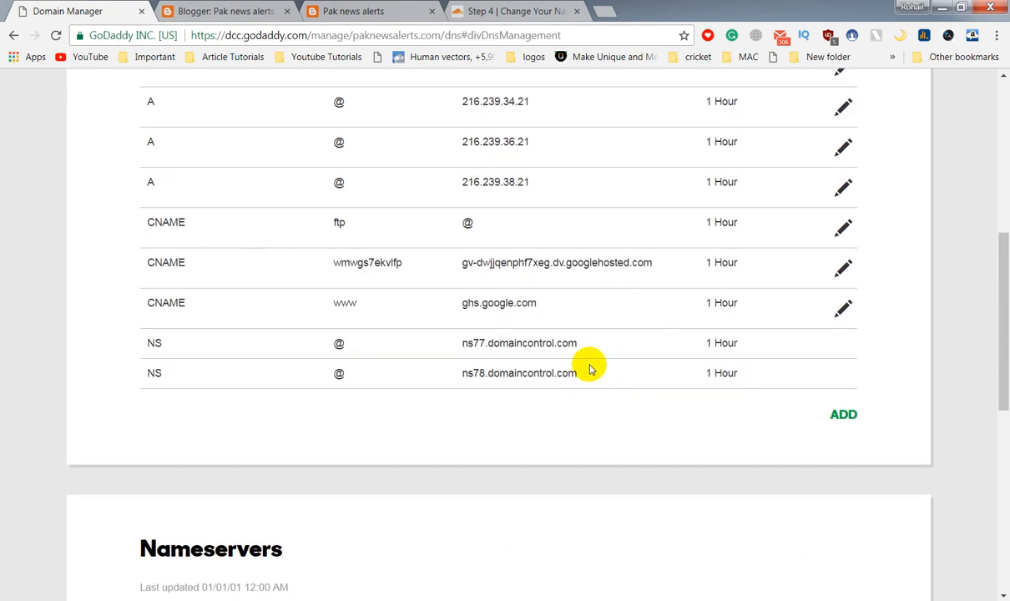
scroll(712, 342, "up", 6)
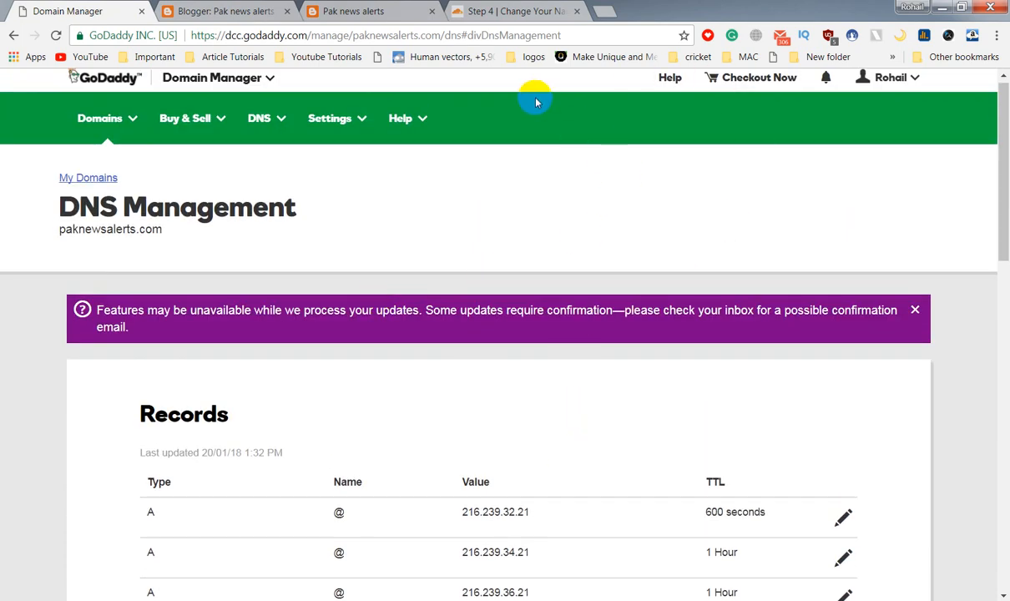
left_click(468, 12)
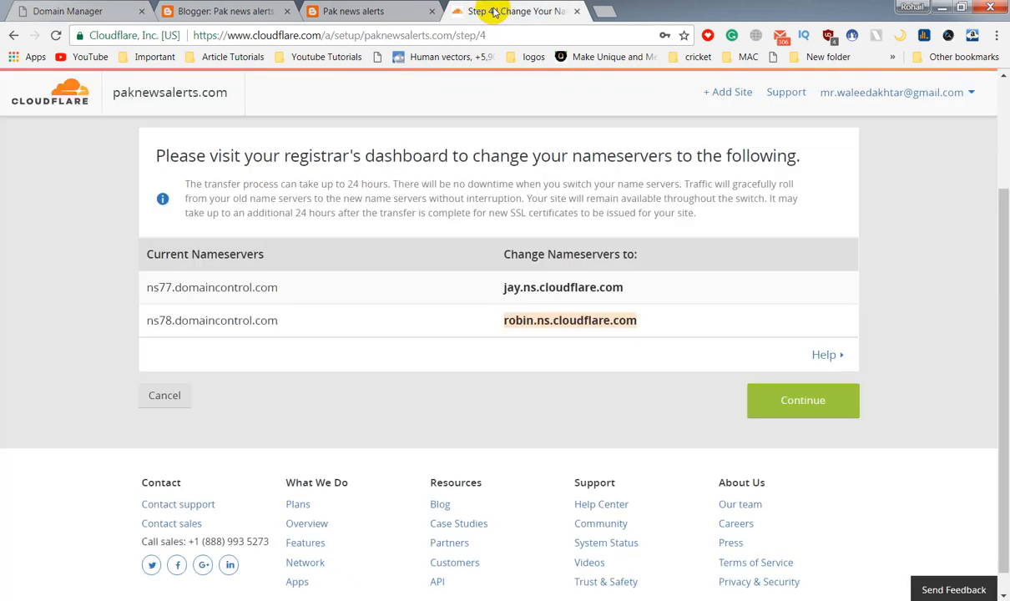
Complete Cloudflare setup, confirm paknewsalerts.com shows pending DNS modification, and minimize Chrome to the desktop.
left_click(803, 403)
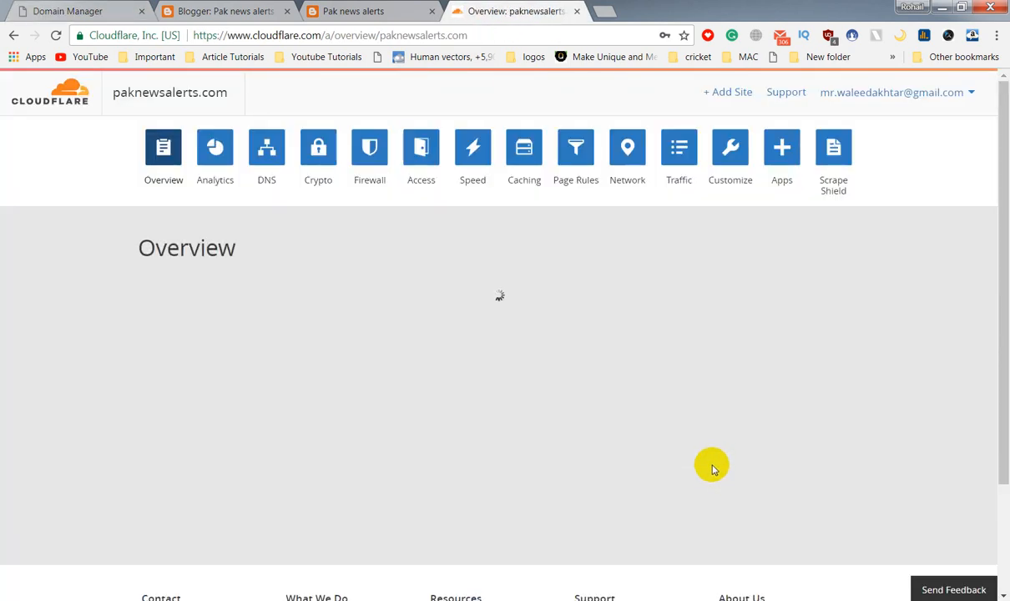
scroll(723, 455, "down", 3)
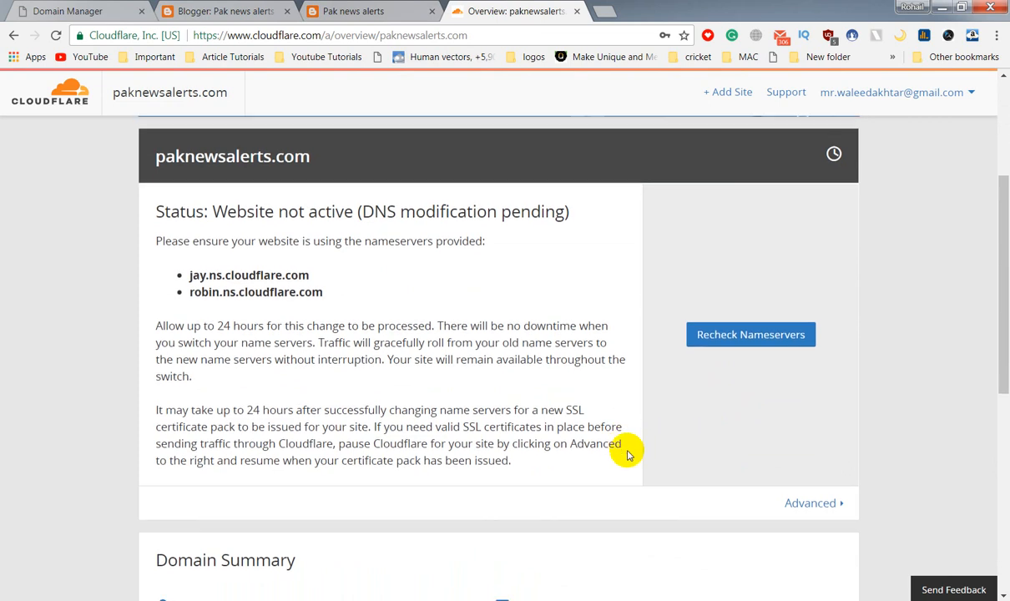
scroll(630, 451, "down", 3)
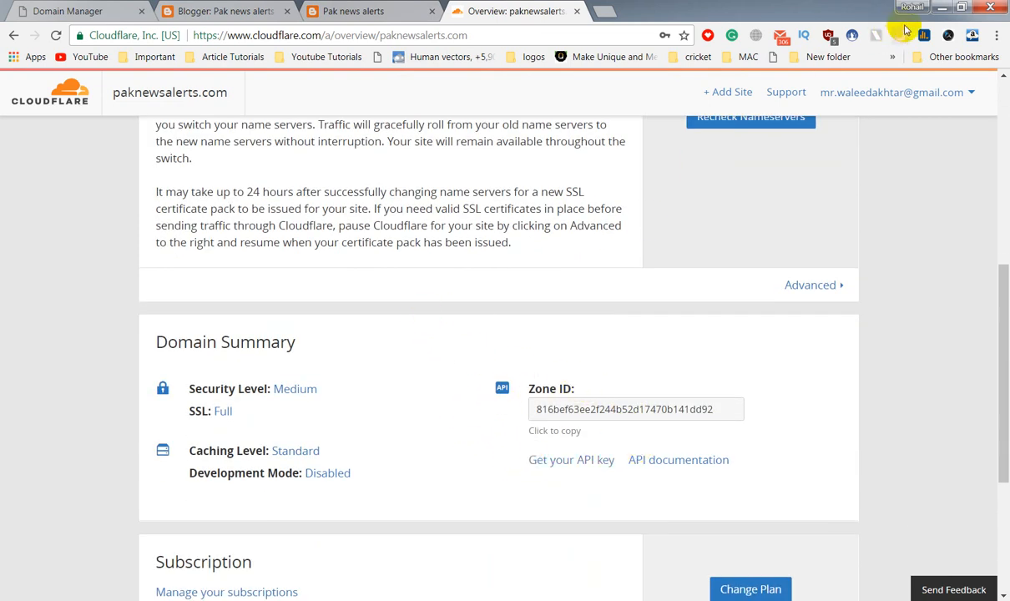
left_click(942, 11)
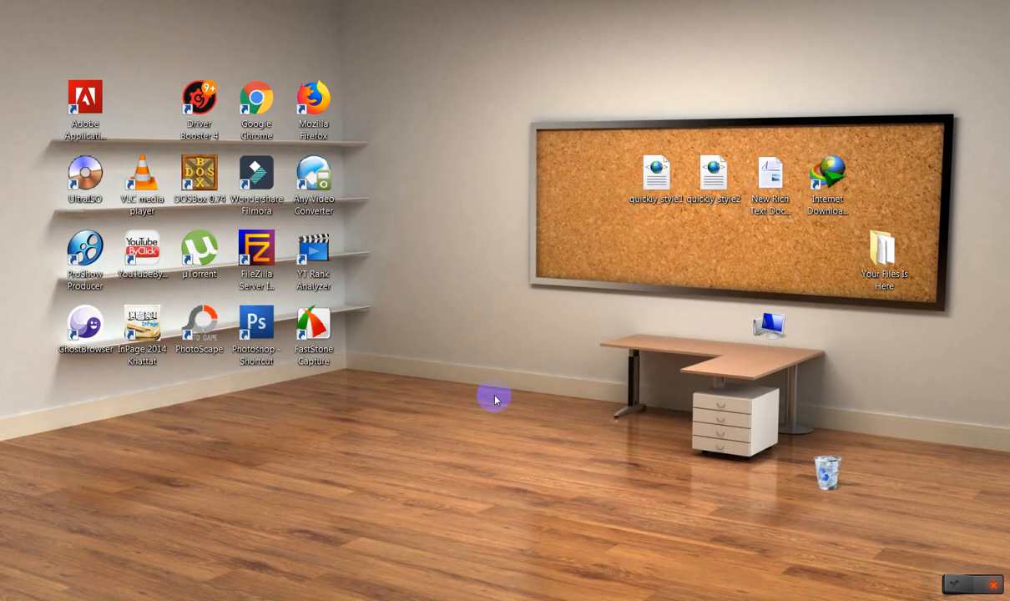